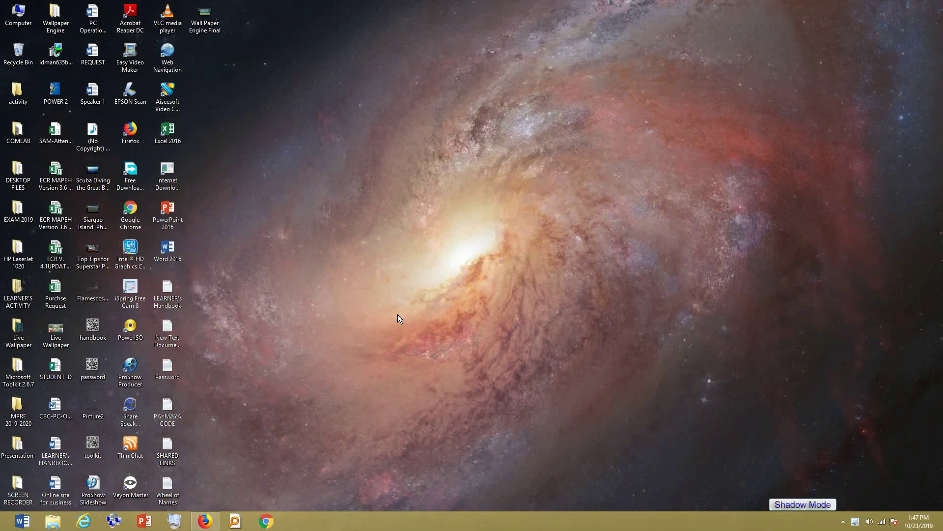
Refresh the desktop and launch PowerPoint 2016.
right_click(412, 298)
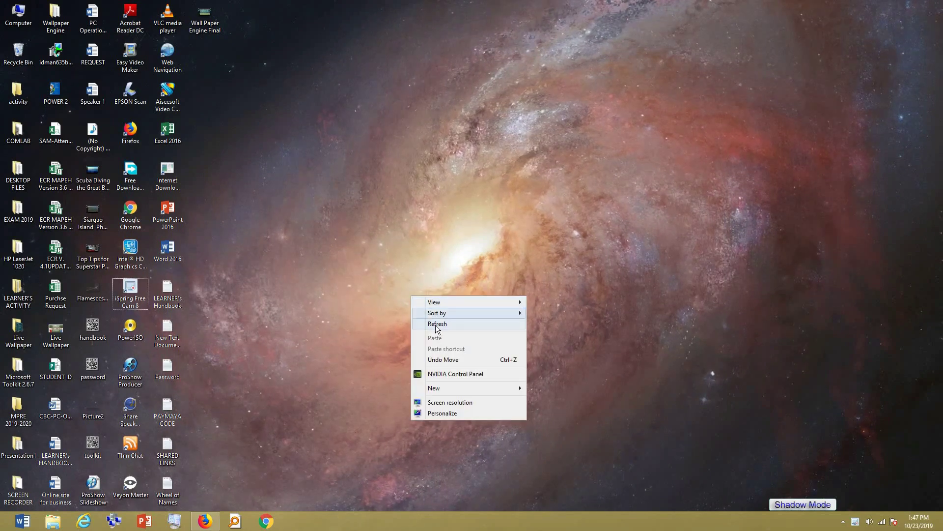
left_click(436, 326)
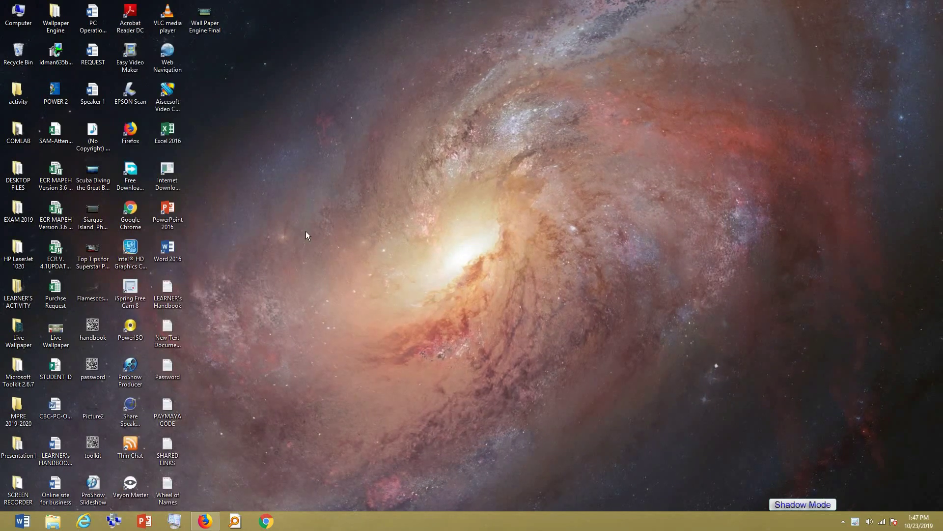
double_click(172, 211)
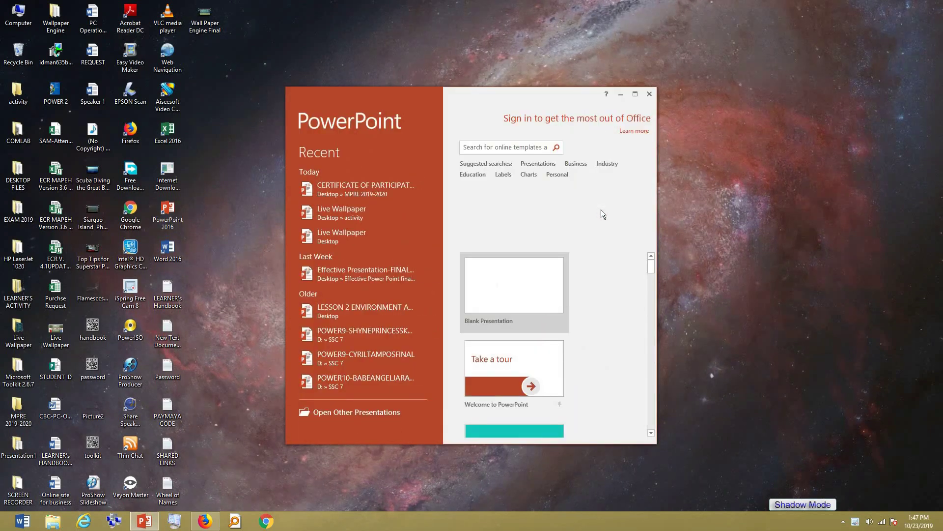
Start a maximized blank presentation and switch its slide to the Blank layout.
left_click(538, 290)
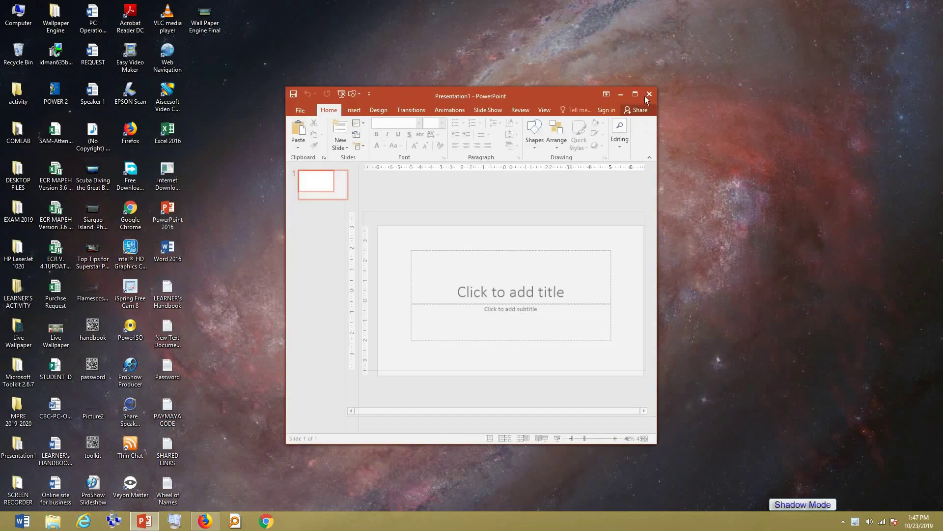
left_click(635, 94)
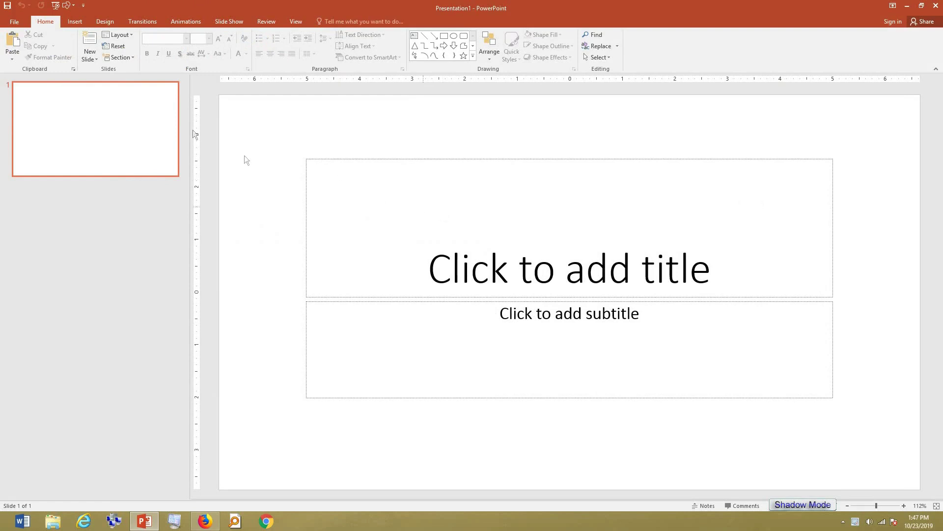
left_click(130, 36)
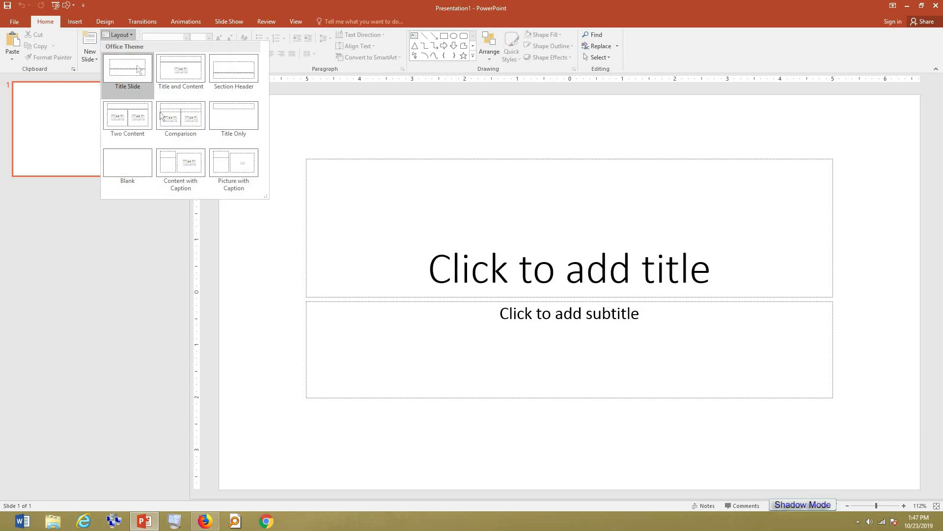
left_click(129, 162)
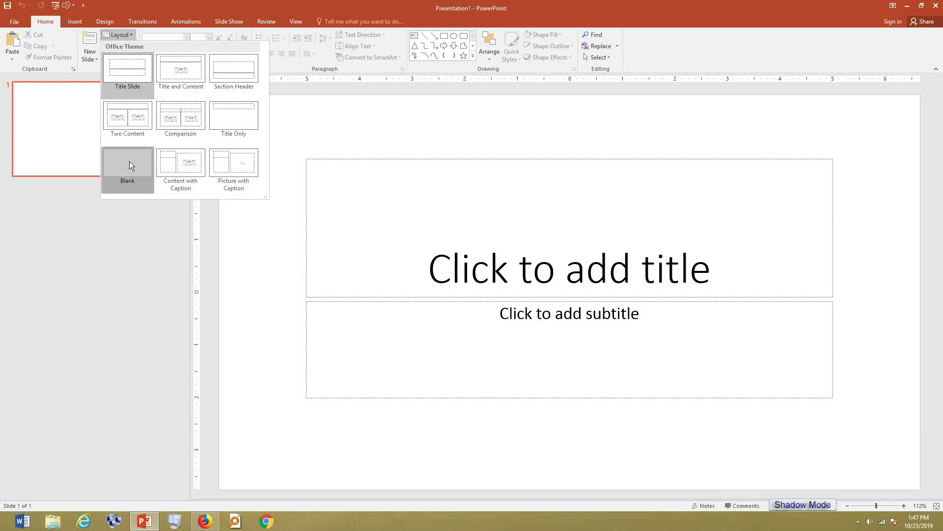
Enter a custom slide size of 11.27 in wide by 8.29 in high.
left_click(110, 21)
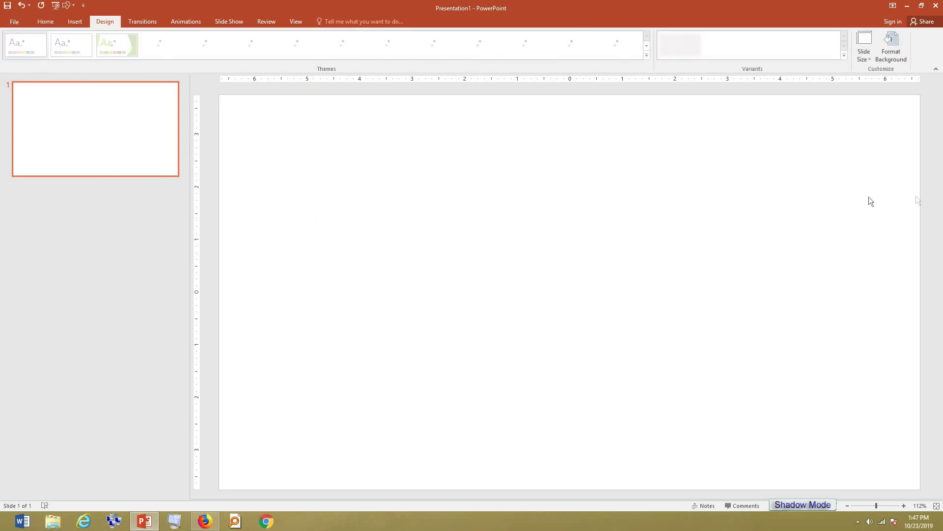
left_click(869, 63)
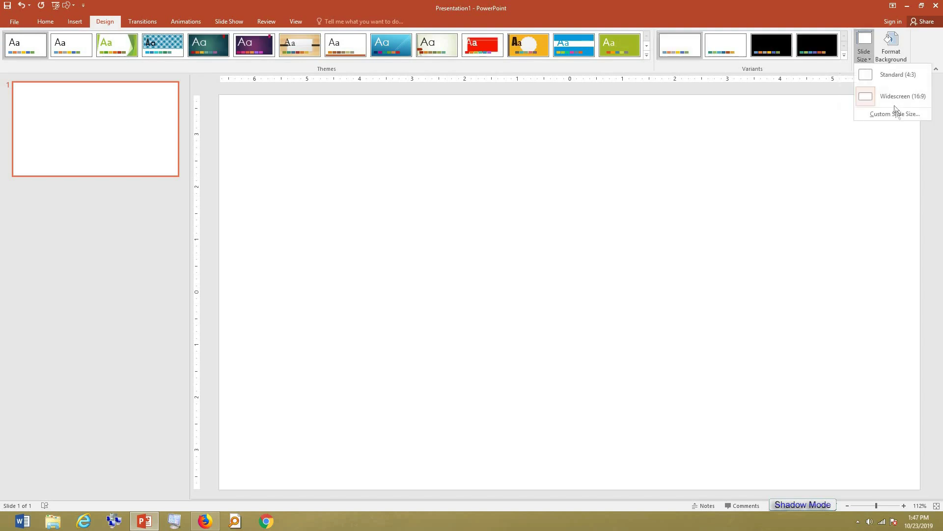
left_click(898, 114)
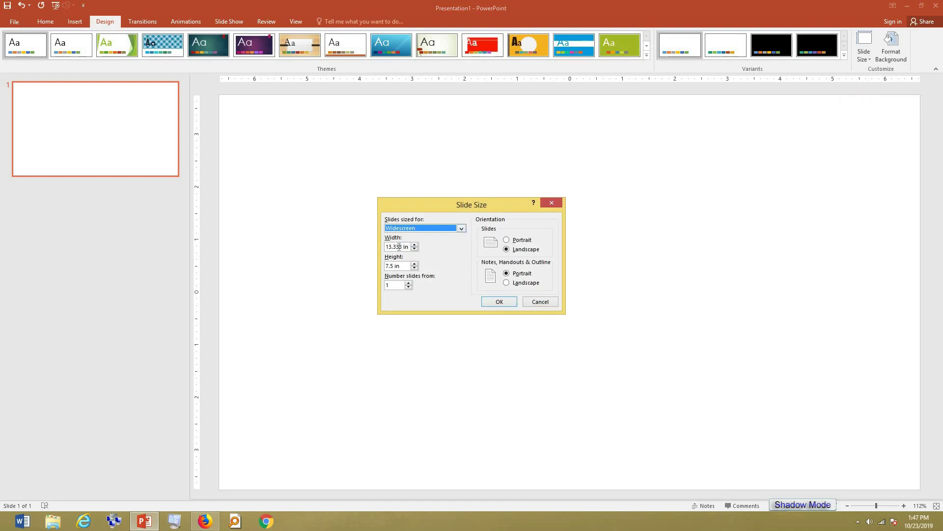
key("Tab")
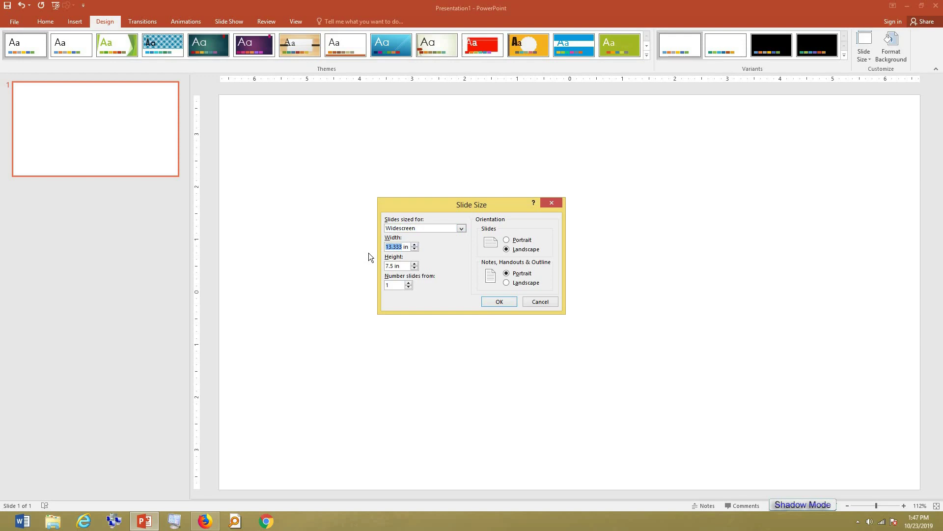
type("8")
key("BackSpace")
type("11.27")
double_click(387, 265)
type("8.29")
Open a blank Word document and check its paper sizes, where A4 is 8.27" x 11.69".
left_click(23, 521)
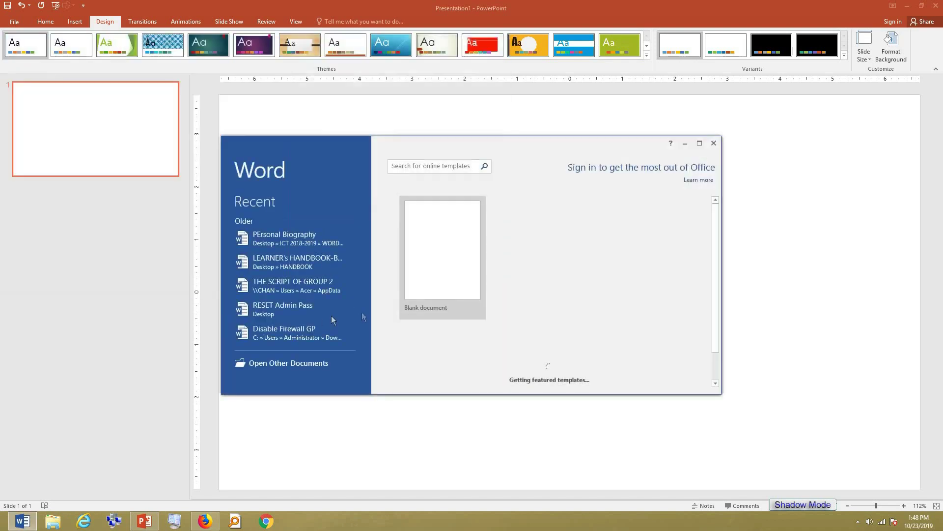
left_click(444, 273)
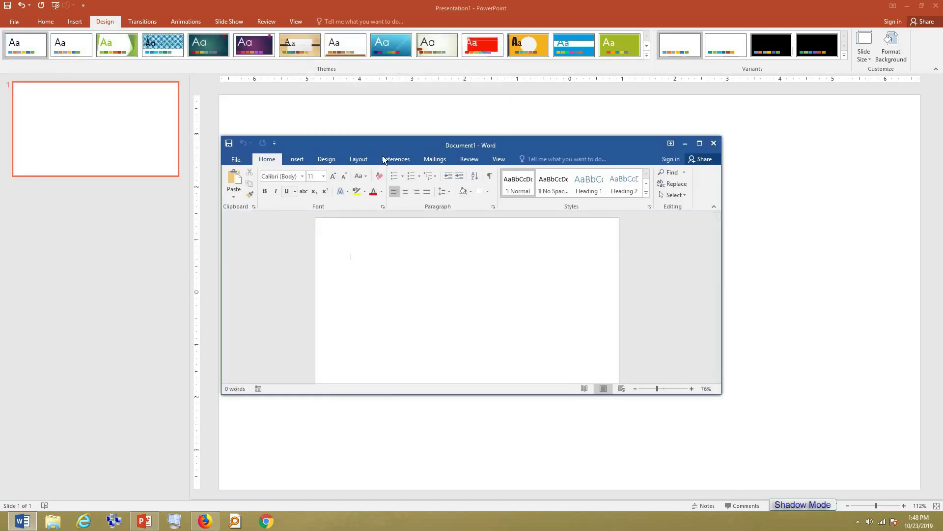
left_click(358, 158)
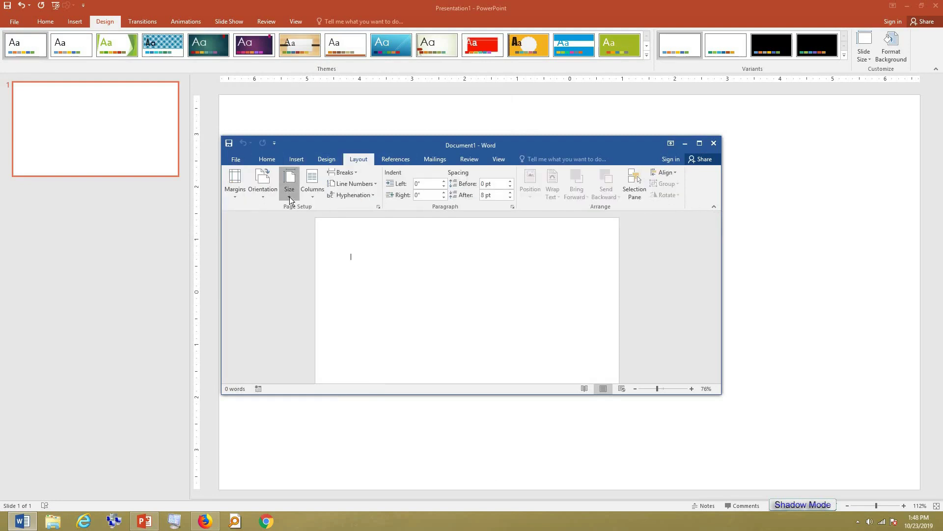
left_click(290, 199)
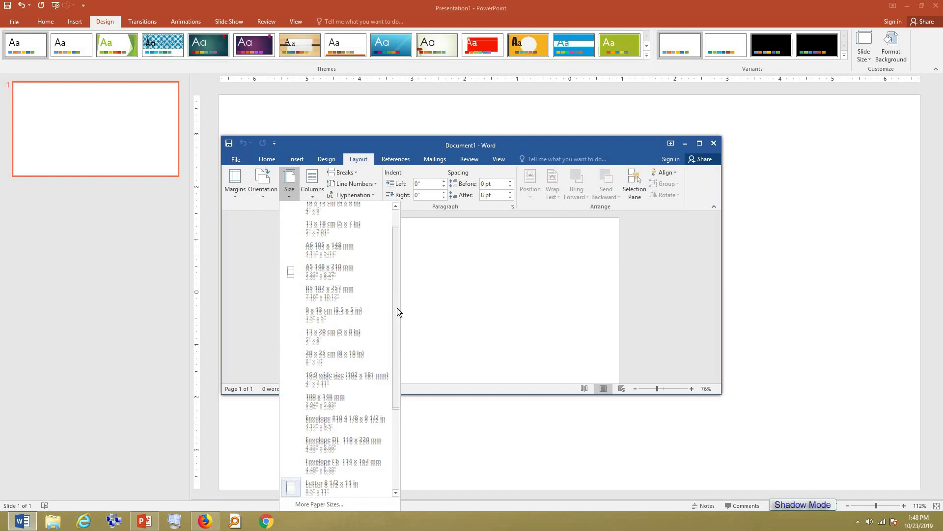
scroll(397, 307, "up", 1)
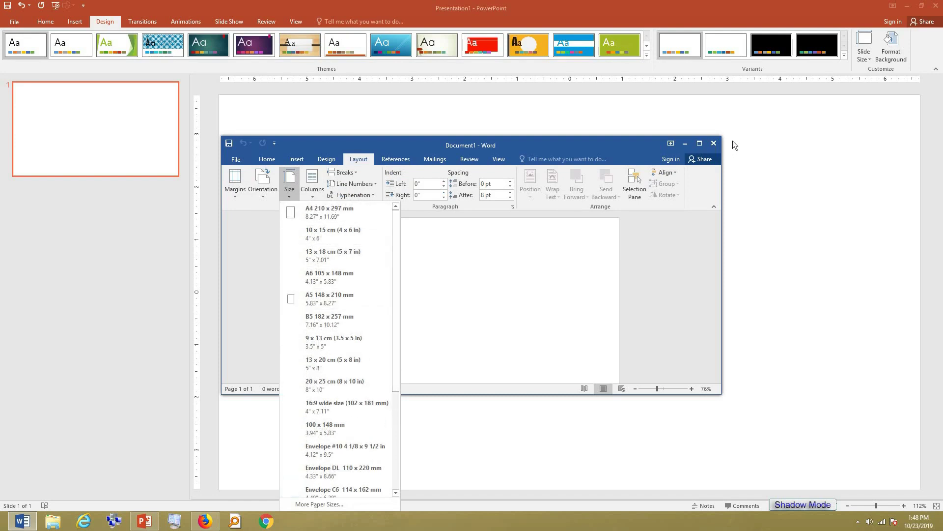
Correct the custom slide size to 11.69 in wide by 8.27 in high.
left_click(715, 144)
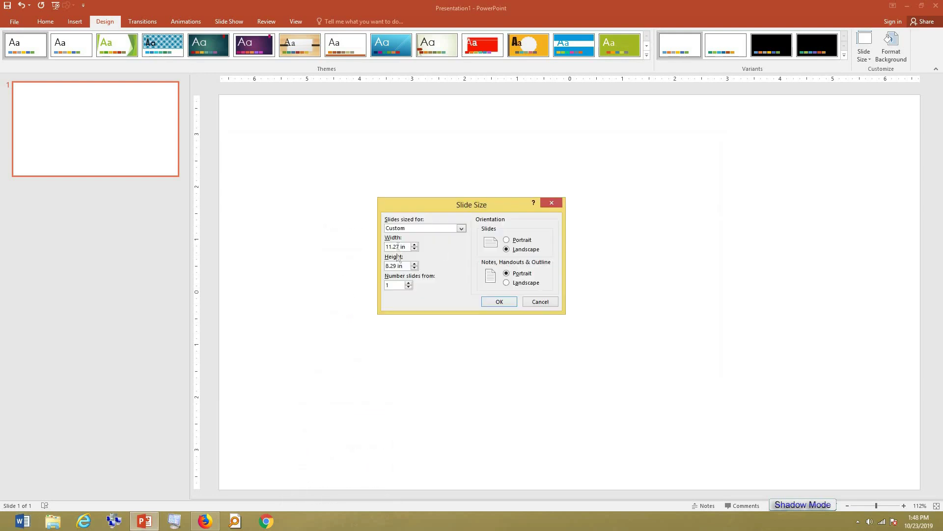
left_click(396, 265)
key("BackSpace")
key("BackSpace")
type("27")
left_click(399, 247)
key("BackSpace")
key("BackSpace")
type("69")
left_click(462, 228)
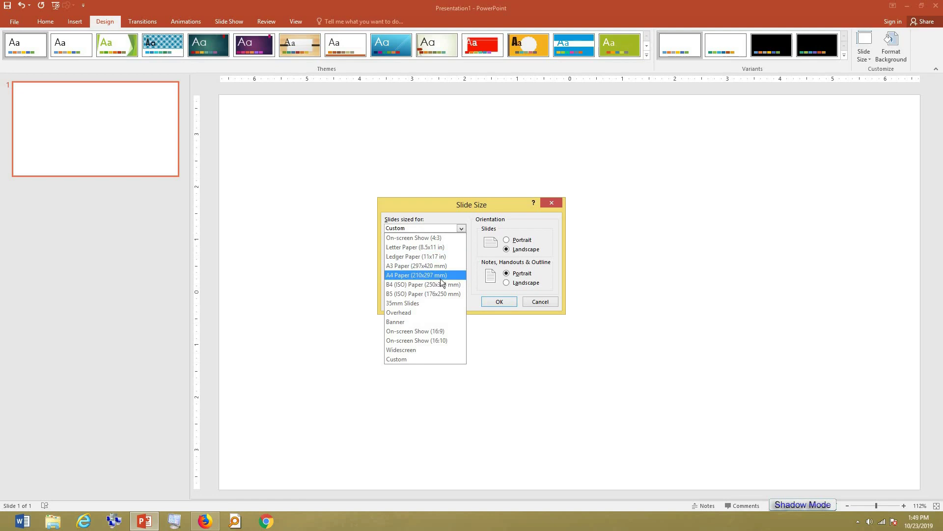
left_click(437, 211)
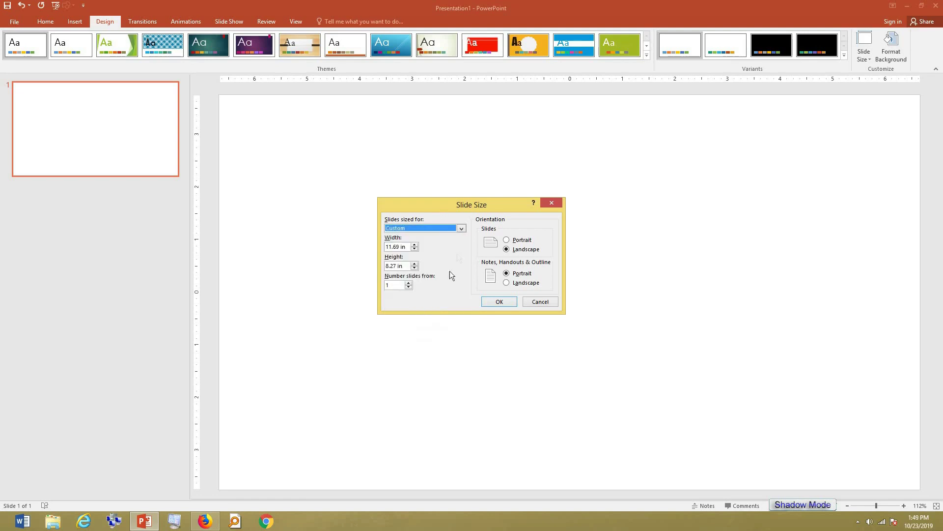
Make notes and handouts landscape, apply the size with Maximize, and switch to Firefox.
left_click(507, 283)
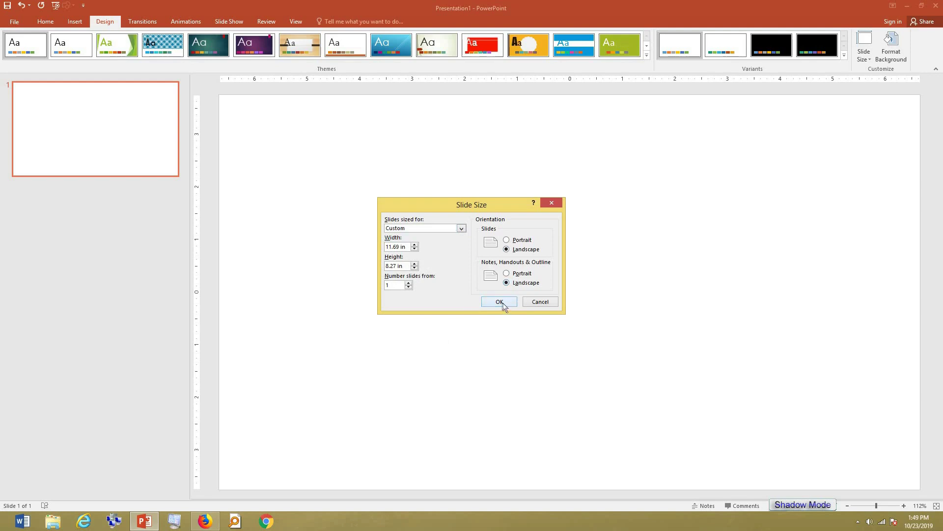
left_click(504, 305)
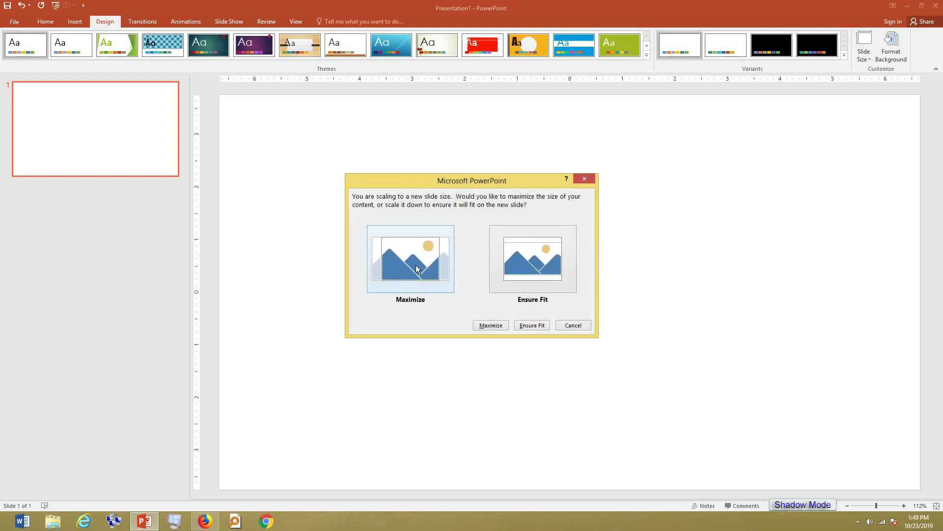
left_click(489, 325)
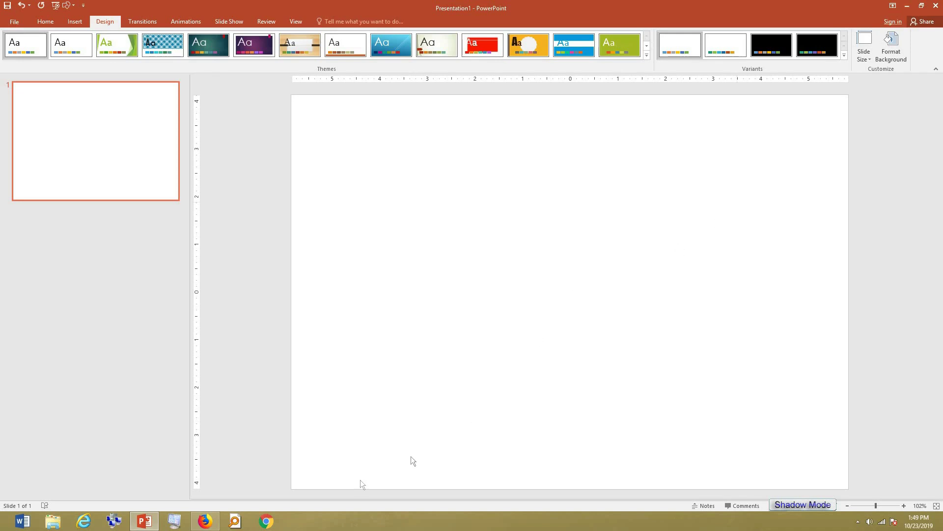
left_click(205, 520)
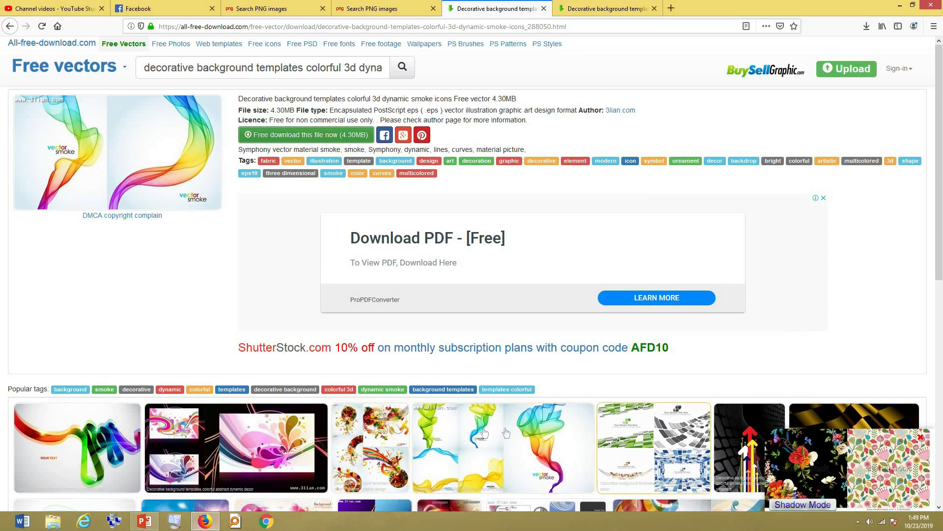
Scroll through the pngimg smoke PNG results, then return to PowerPoint.
scroll(553, 440, "down", 2)
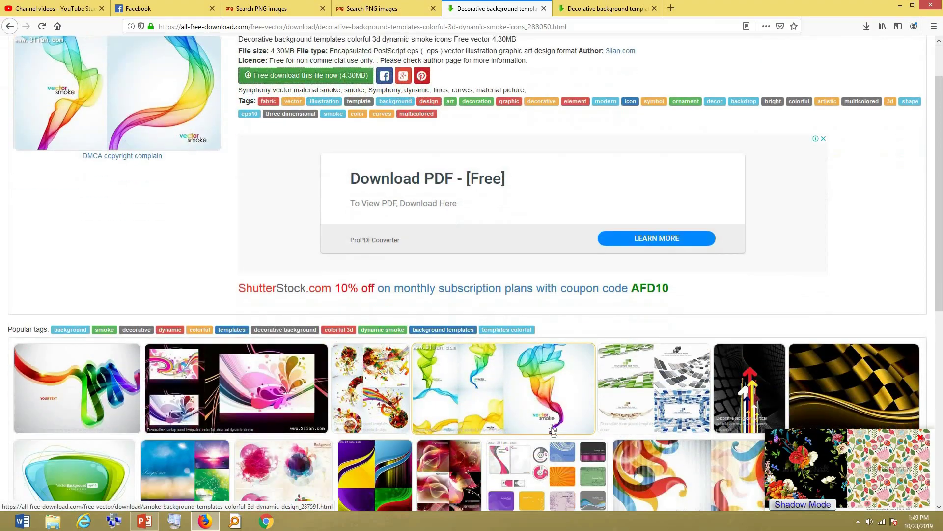
scroll(553, 428, "down", 3)
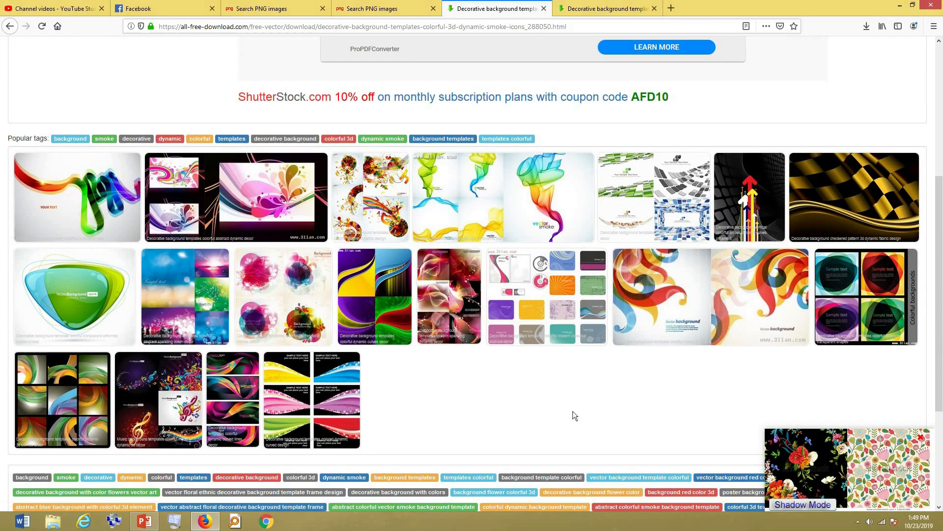
scroll(573, 416, "up", 1)
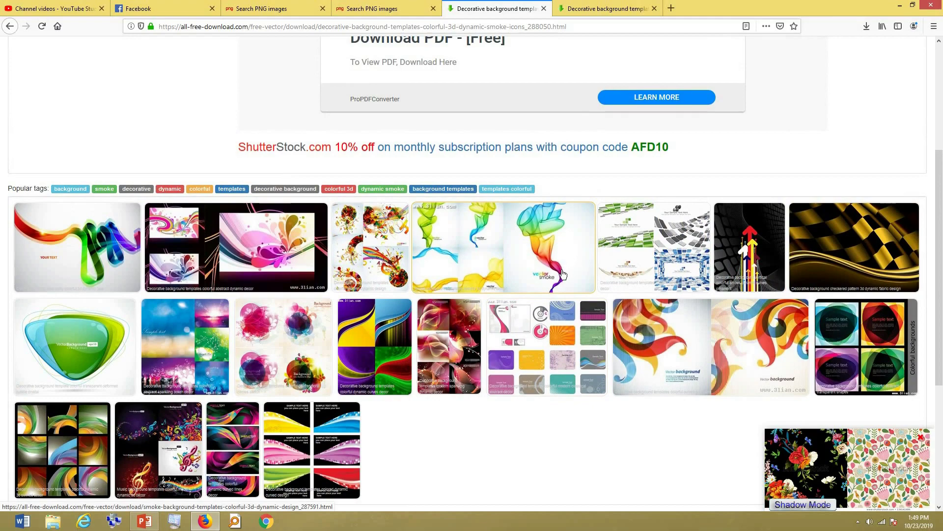
scroll(565, 278, "up", 2)
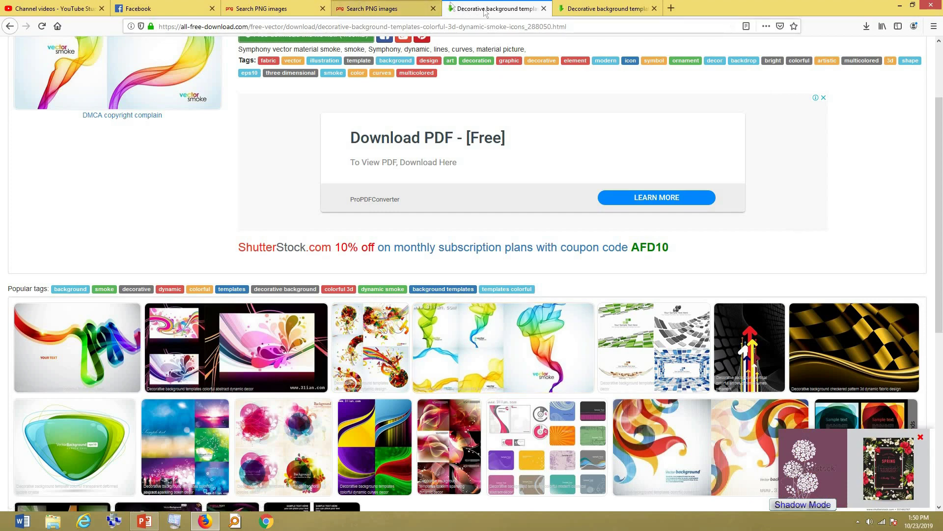
left_click(283, 8)
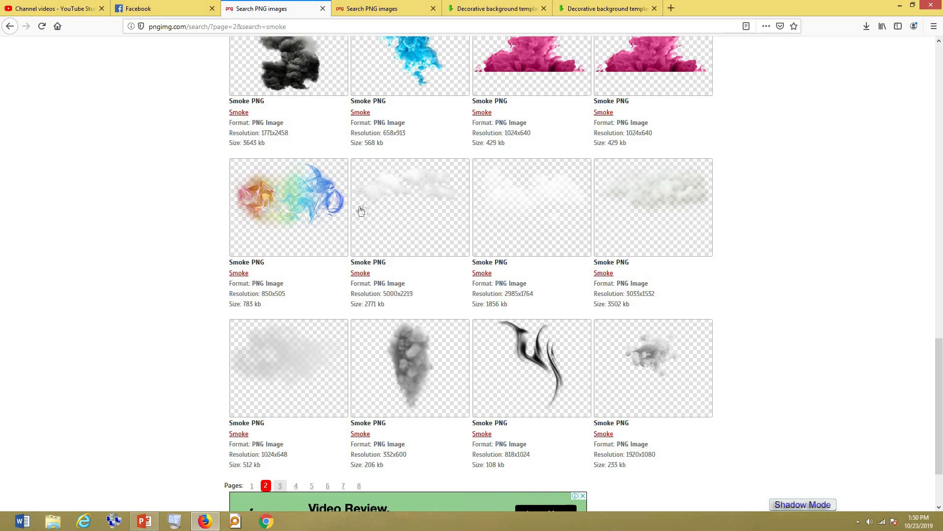
scroll(386, 206, "up", 4)
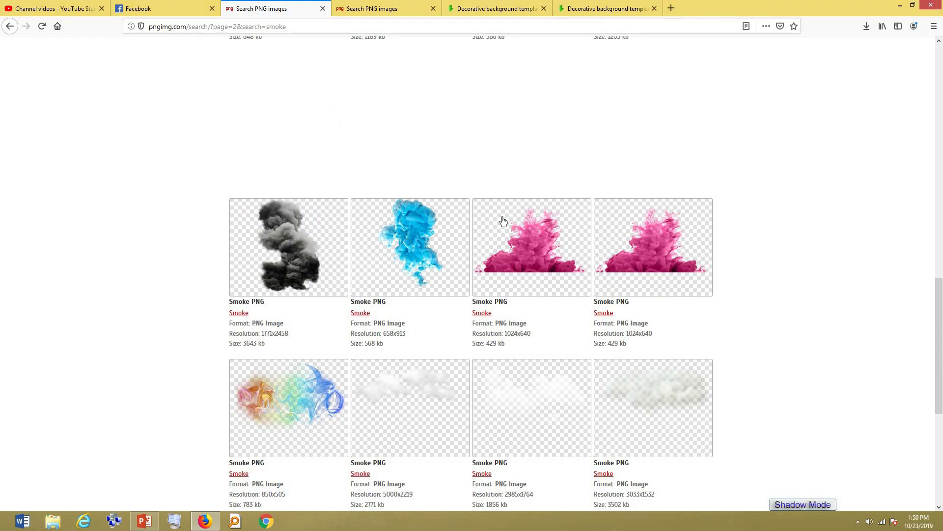
scroll(518, 216, "down", 4)
scroll(520, 236, "up", 4)
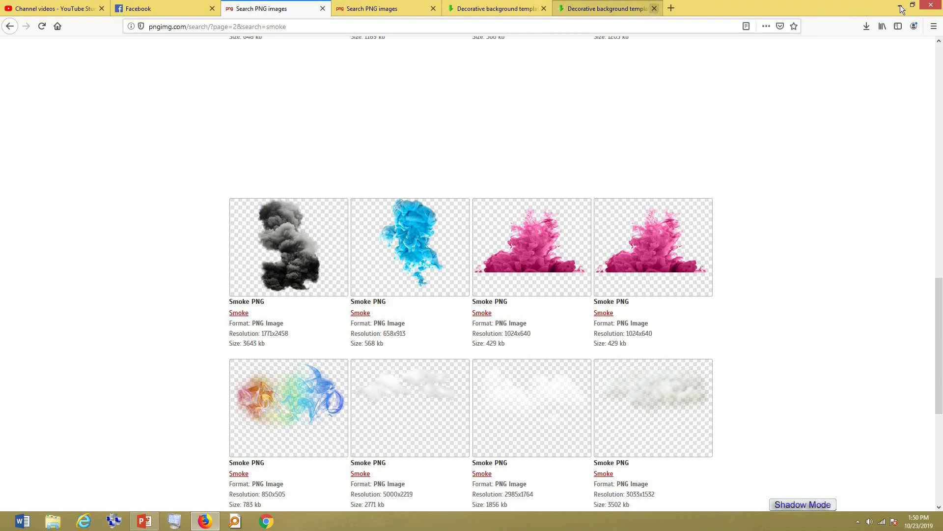
key("alt+Tab")
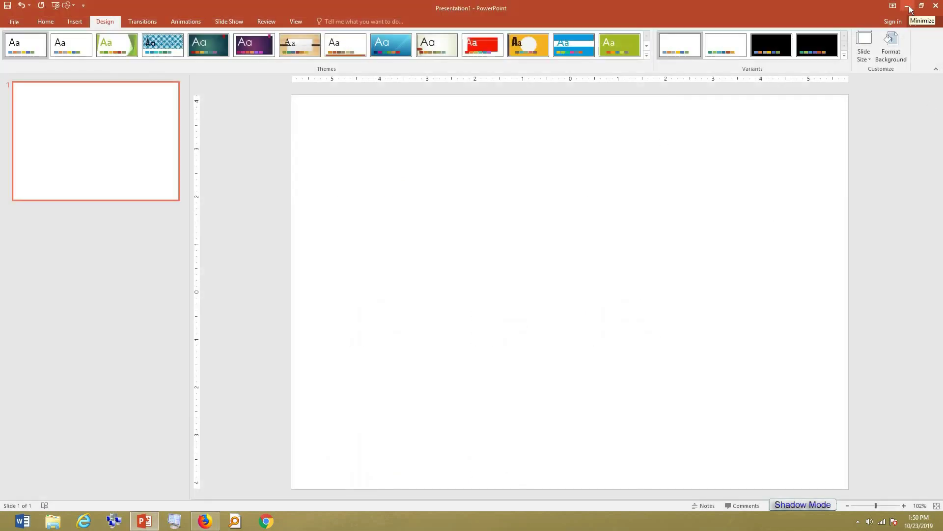
Drag the vECTOR (3) wave image from MPRE 2019-2020 onto the slide's left edge.
key("super+d")
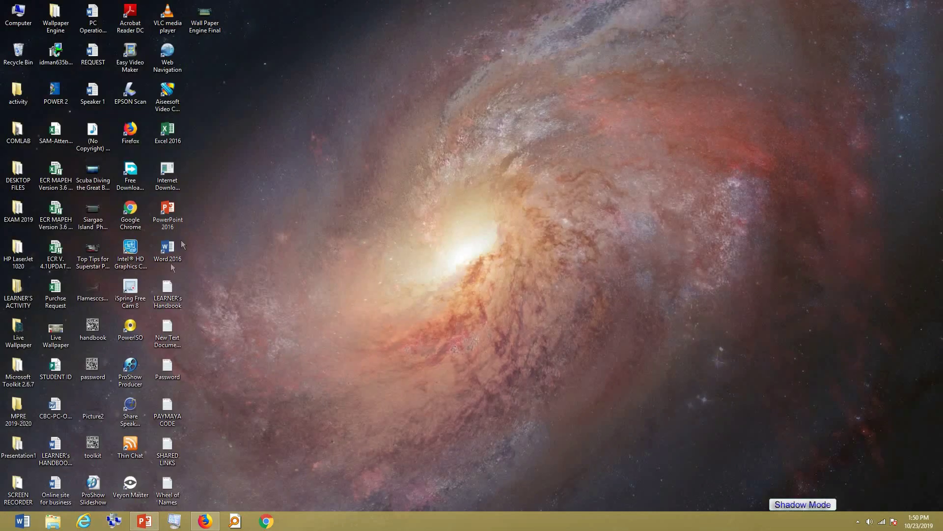
left_click(24, 416)
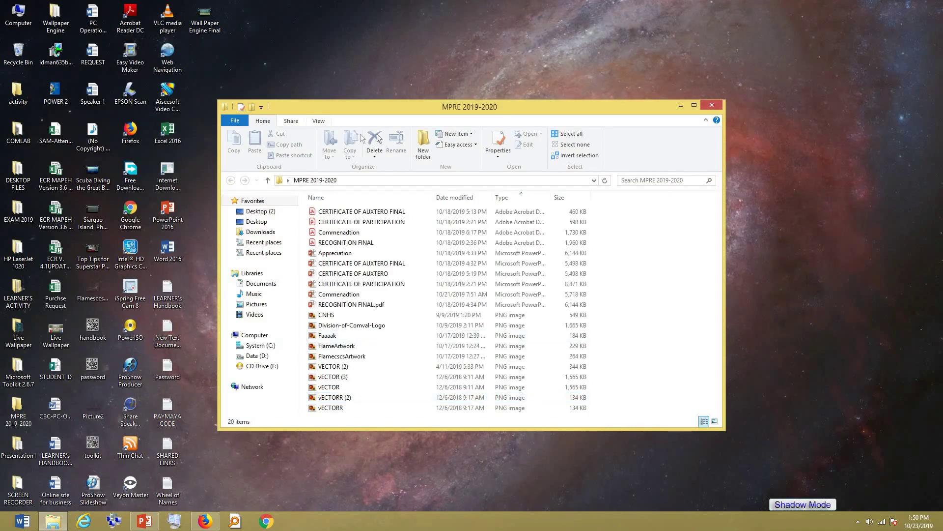
left_click(318, 120)
left_click(386, 134)
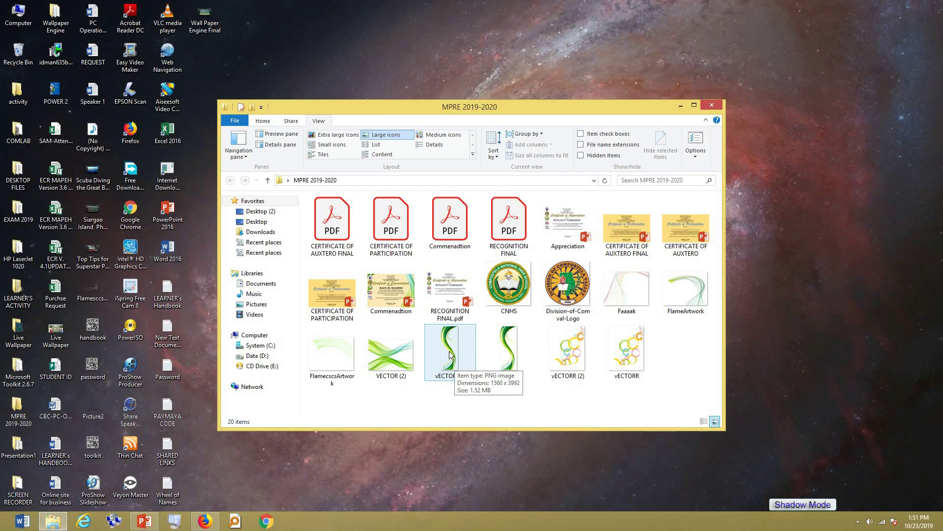
left_click_drag(445, 352, 345, 329)
left_click_drag(499, 318, 353, 320)
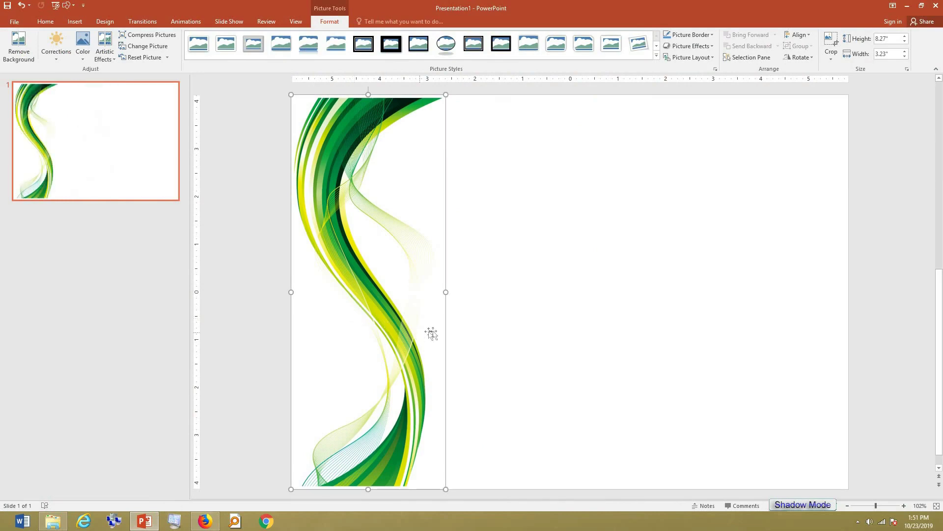
Move the green wave picture flush against the slide's right edge and deselect it.
left_click_drag(400, 290, 771, 281)
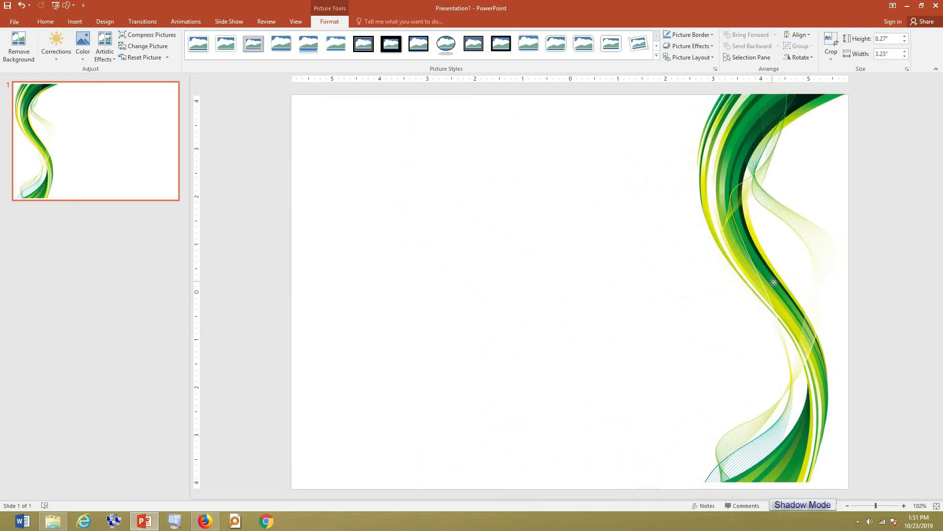
left_click_drag(775, 284, 783, 284)
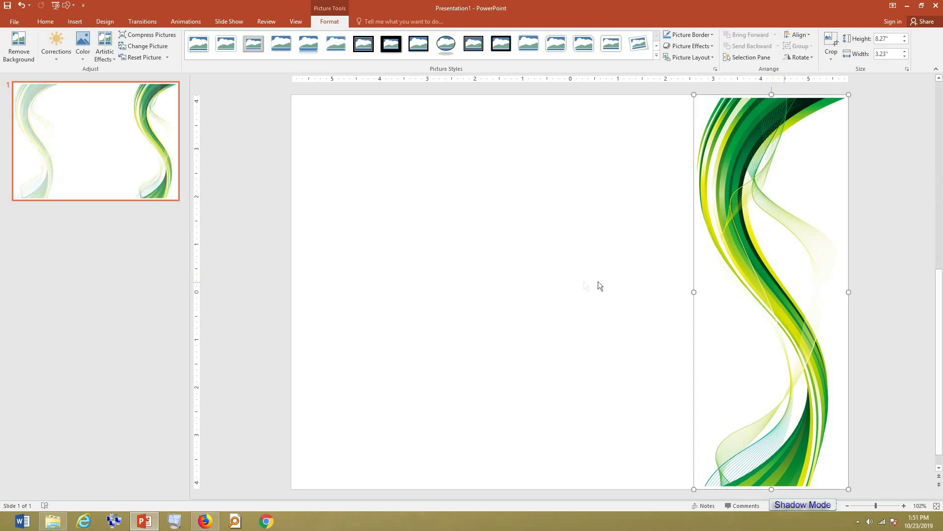
left_click(479, 287)
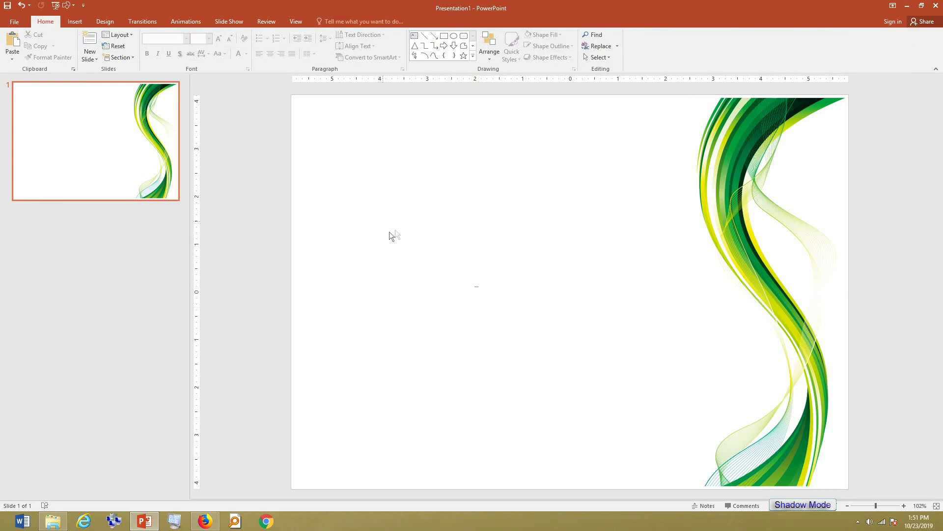
left_click(73, 7)
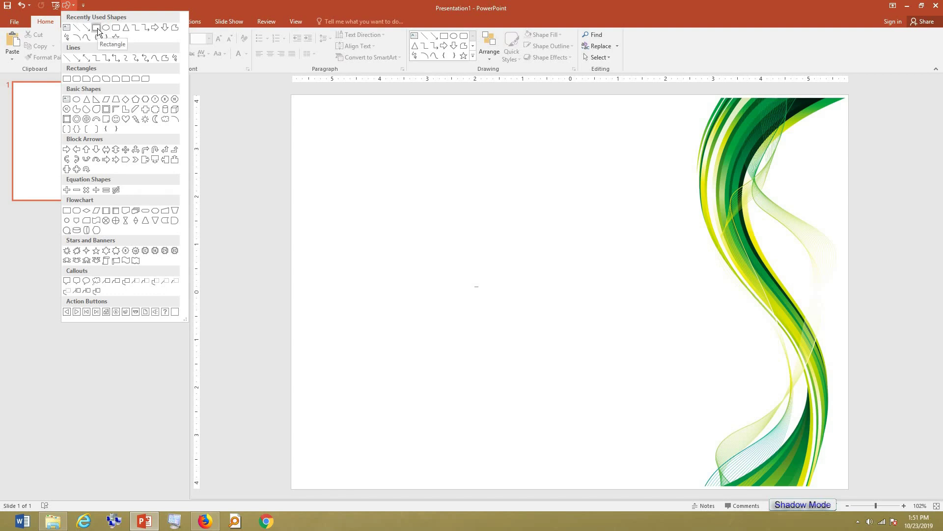
Draw a slide-sized rectangle with no outline and send it behind the wave picture.
left_click(97, 28)
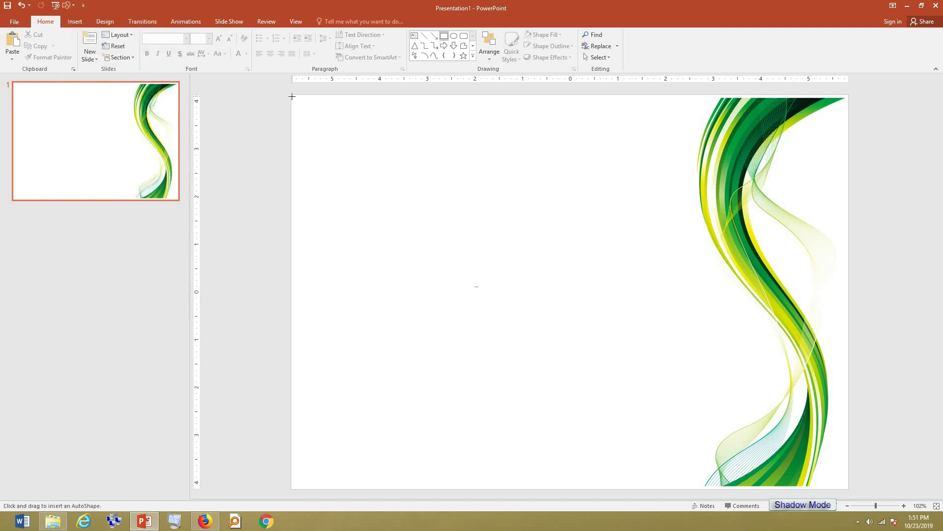
mouse_move(293, 97)
left_mouse_down()
mouse_move(459, 172)
mouse_move(821, 456)
mouse_move(848, 489)
left_mouse_up()
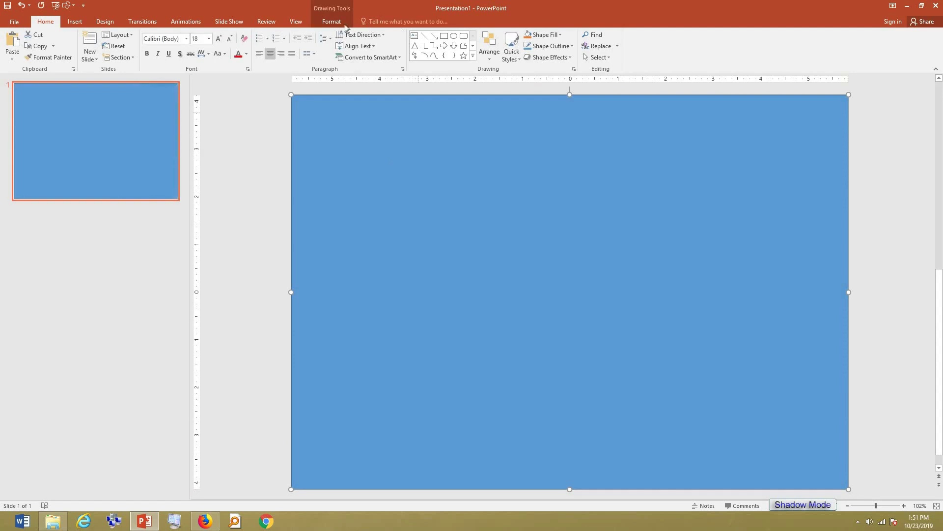
left_click(337, 23)
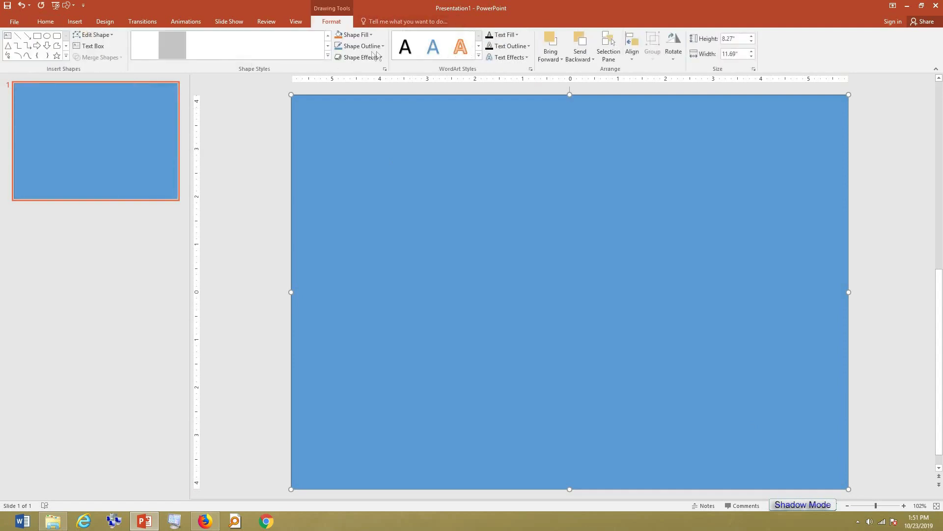
left_click(362, 46)
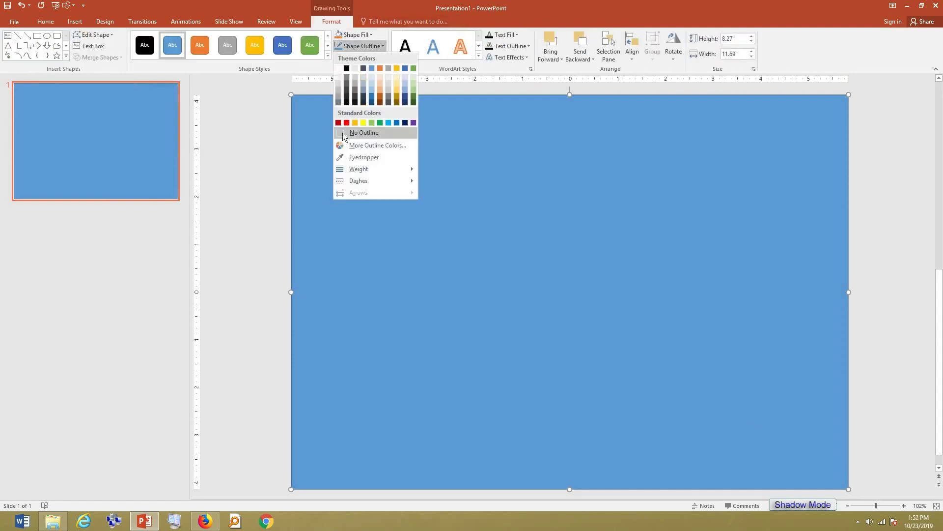
left_click(343, 133)
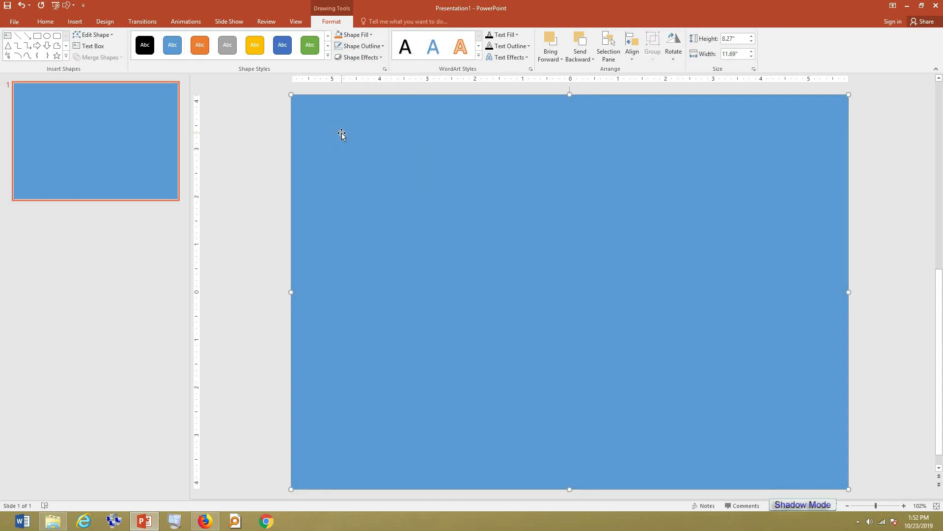
right_click(459, 149)
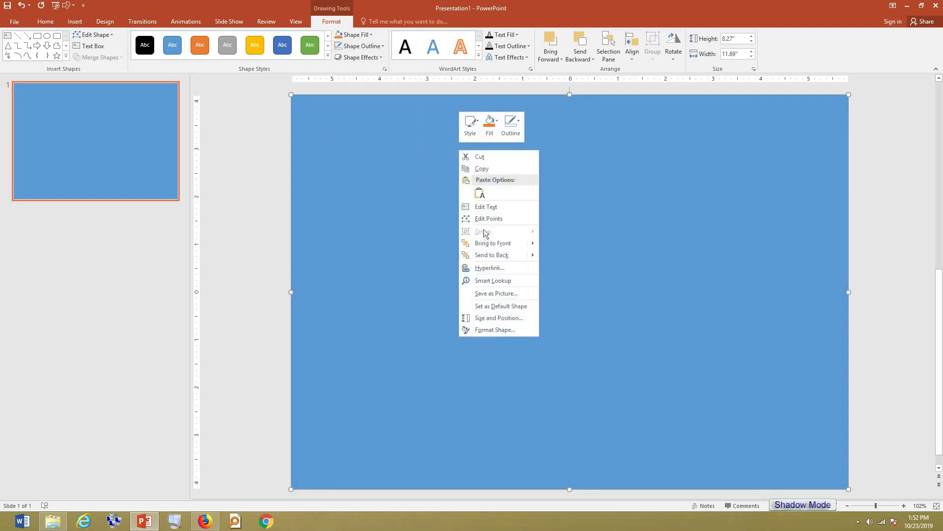
mouse_move(498, 256)
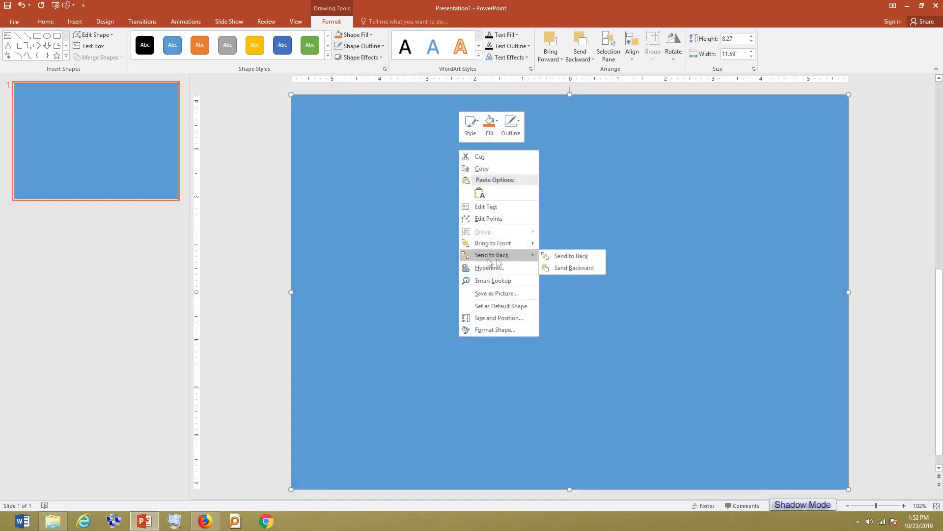
left_click(563, 257)
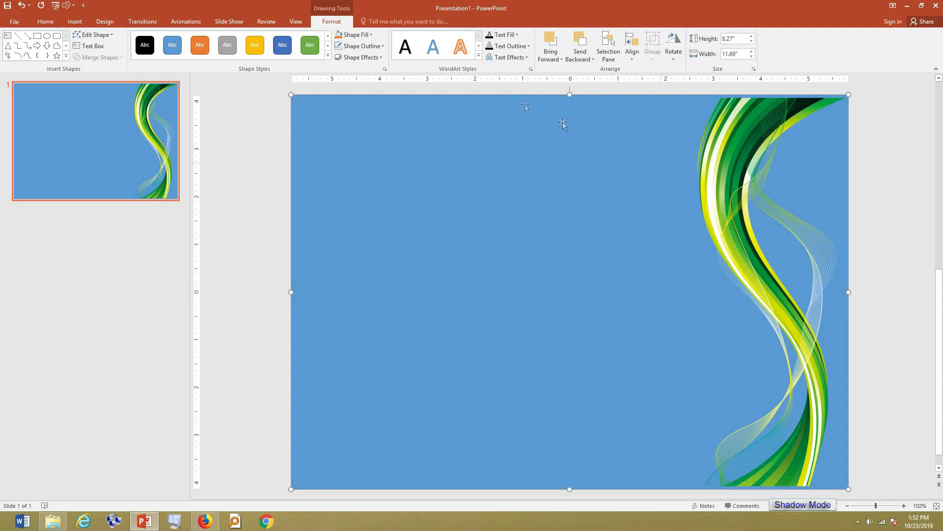
Fill the rectangle with lime green sampled from the wave using the eyedropper.
left_click(356, 34)
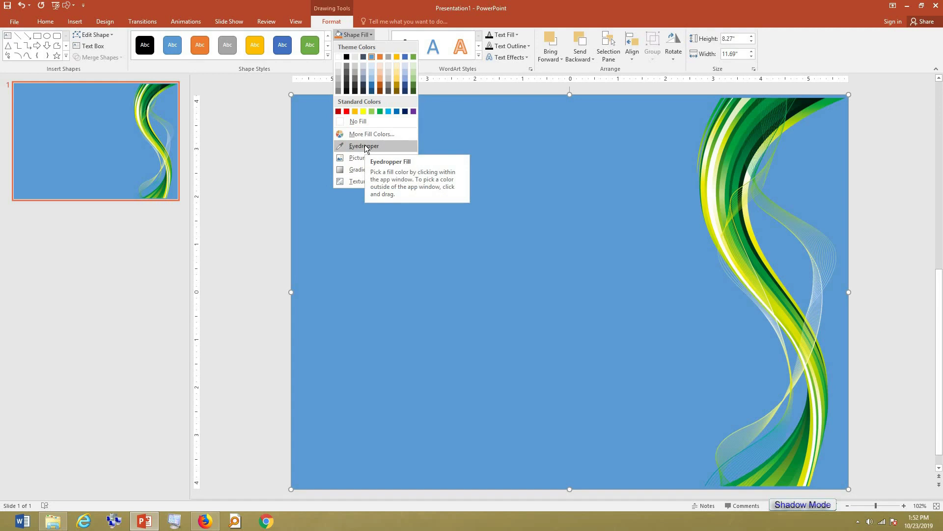
left_click(364, 146)
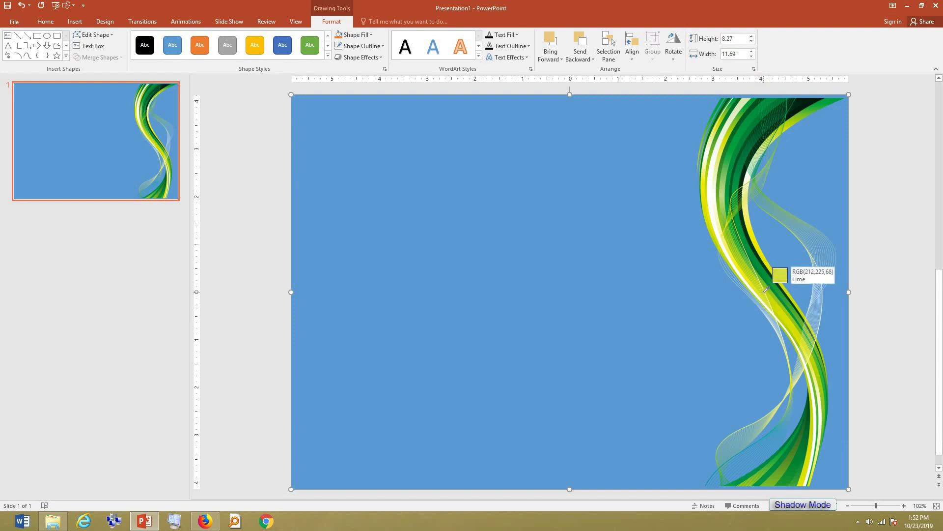
left_click(765, 291)
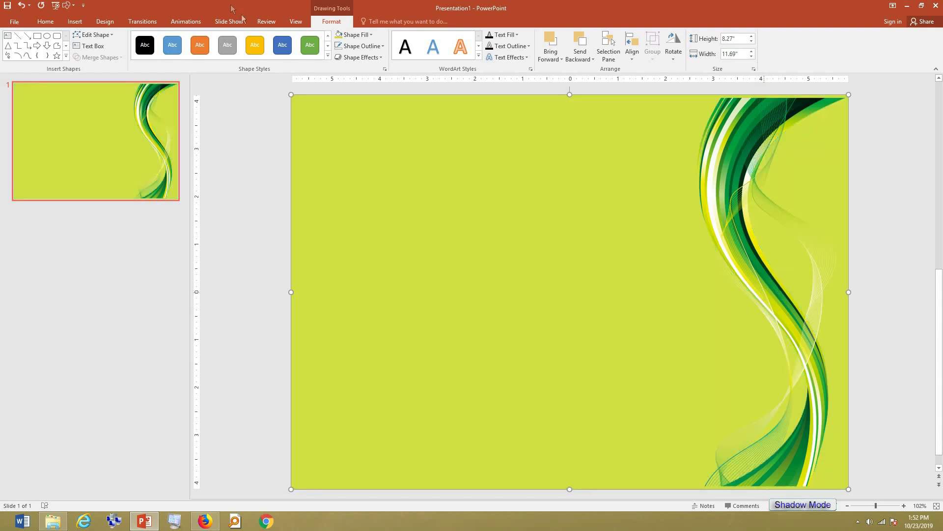
left_click(369, 36)
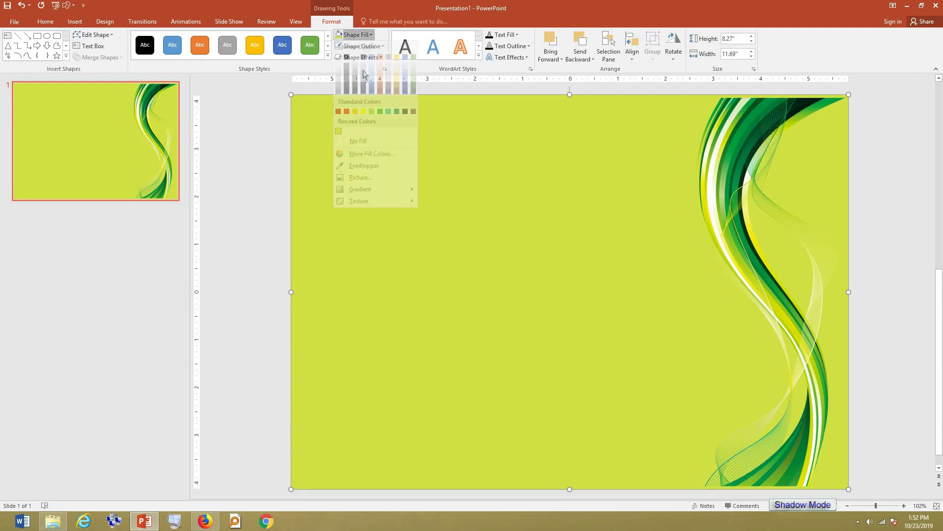
left_click(373, 166)
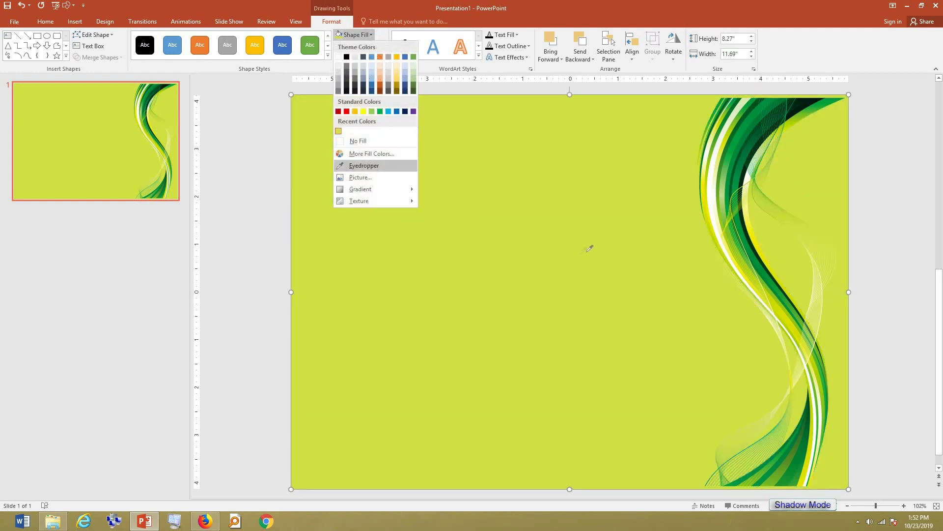
left_click(759, 181)
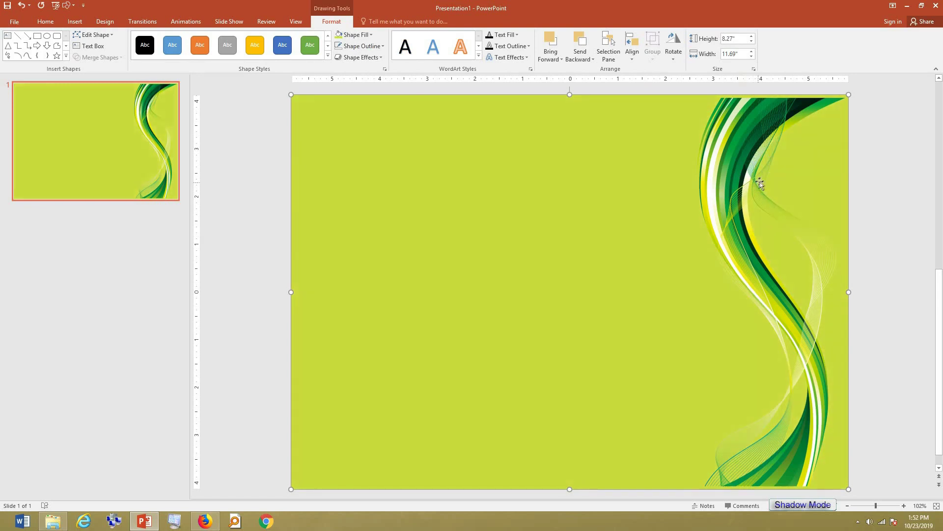
left_click(355, 35)
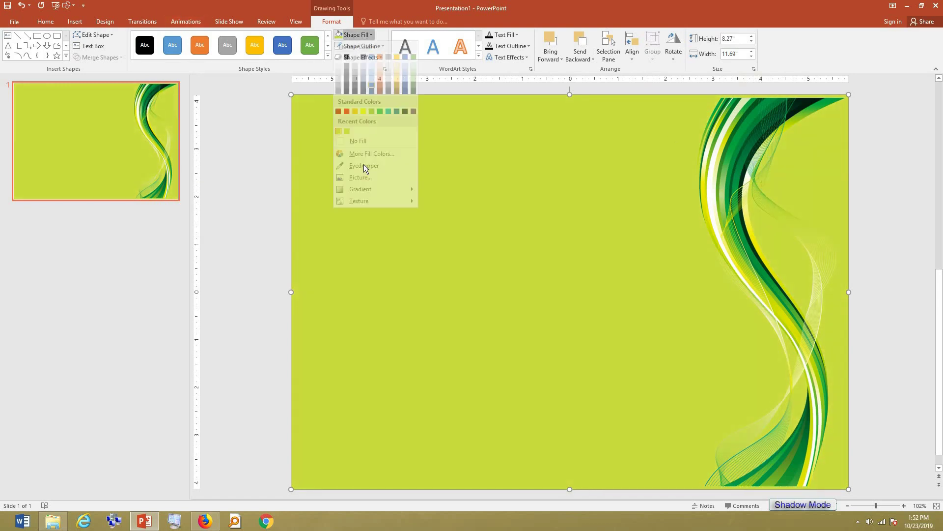
left_click(365, 163)
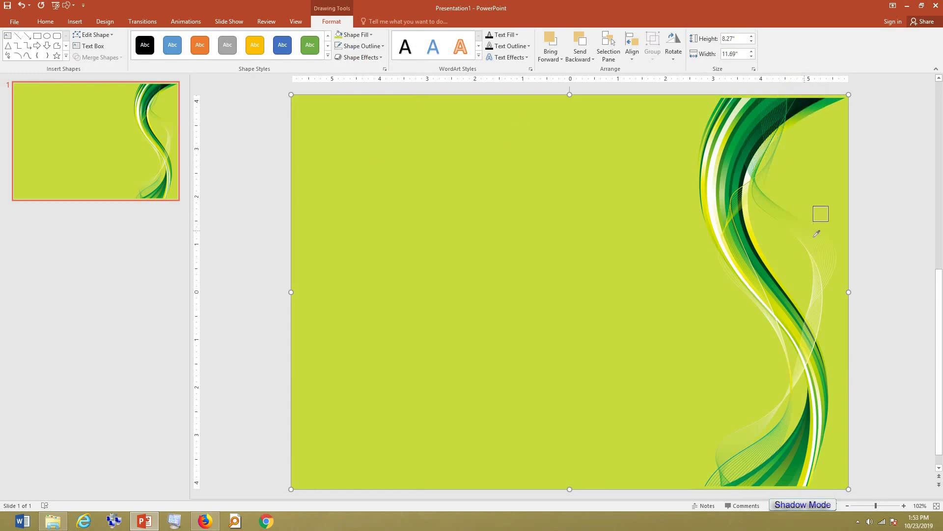
key("Escape")
Give the rectangle a light lime Linear Diagonal gradient, bottom right to top left.
left_click(372, 35)
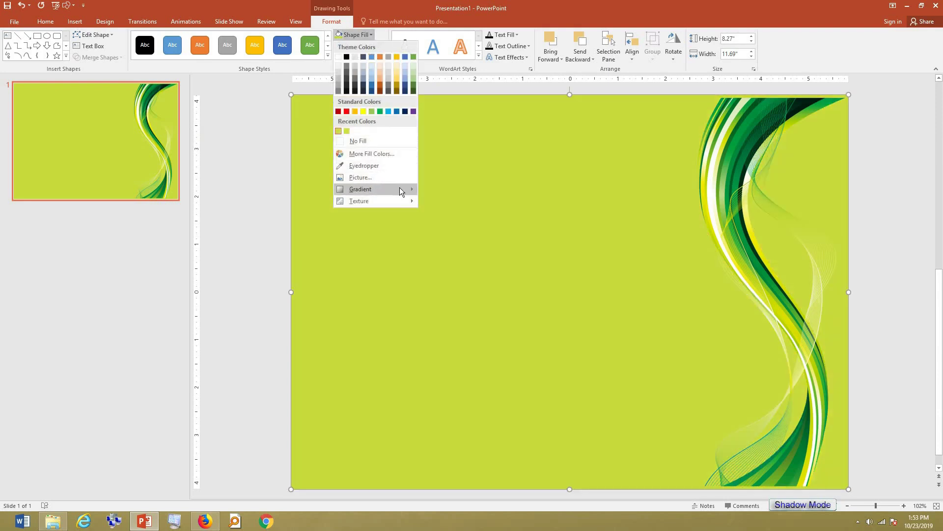
mouse_move(404, 191)
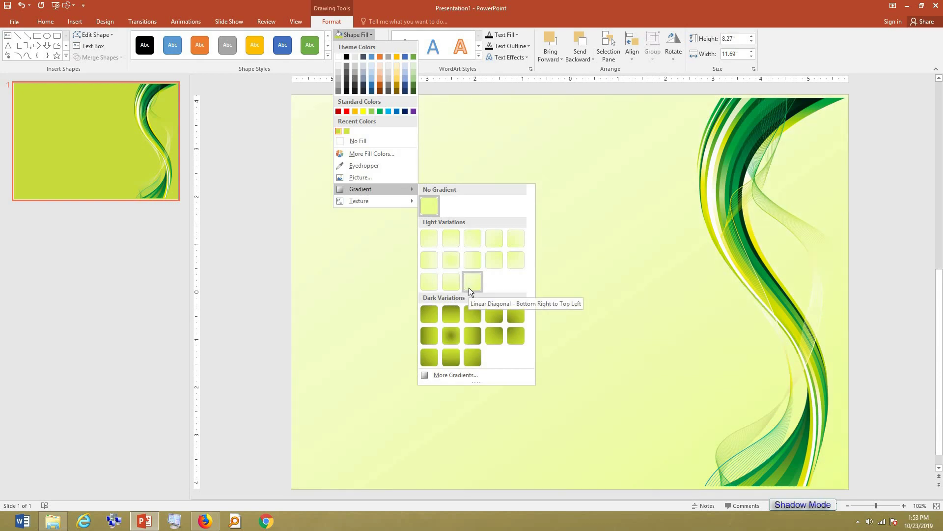
left_click(468, 281)
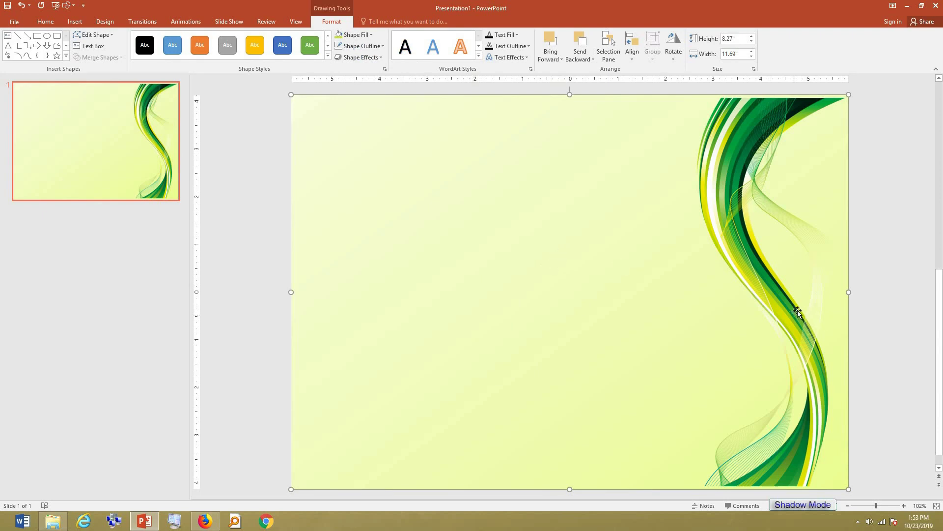
Realign the green swirl, then re-paste the slide-sized yellow gradient shape as a picture.
left_click_drag(788, 307, 807, 309)
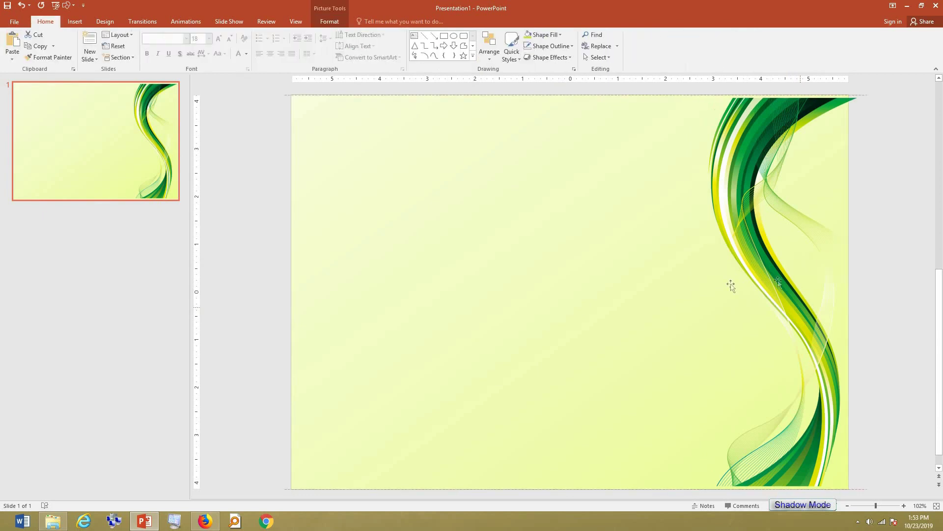
left_click_drag(768, 270, 762, 269)
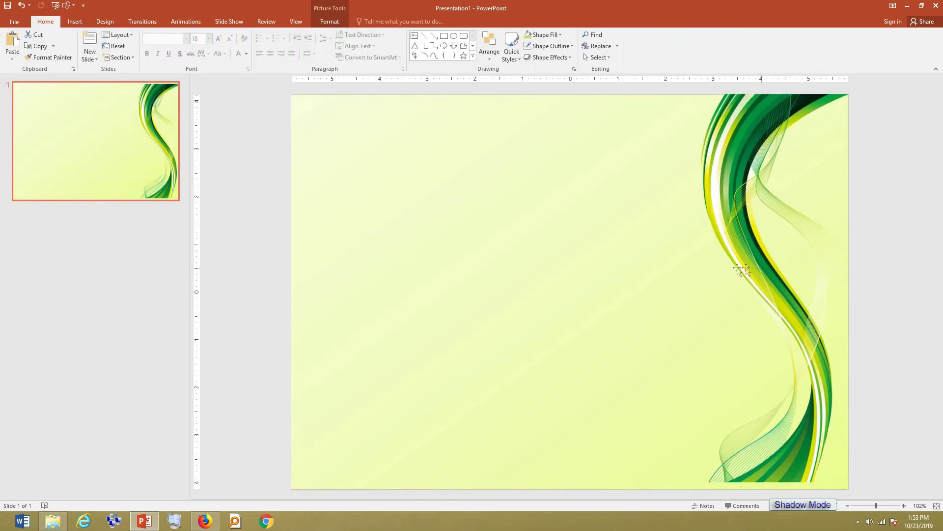
left_click(518, 303)
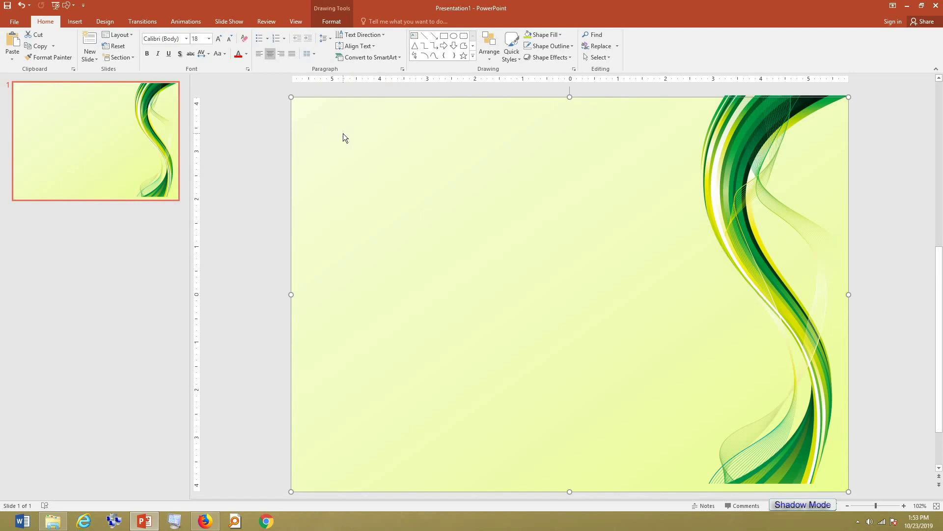
key("Delete")
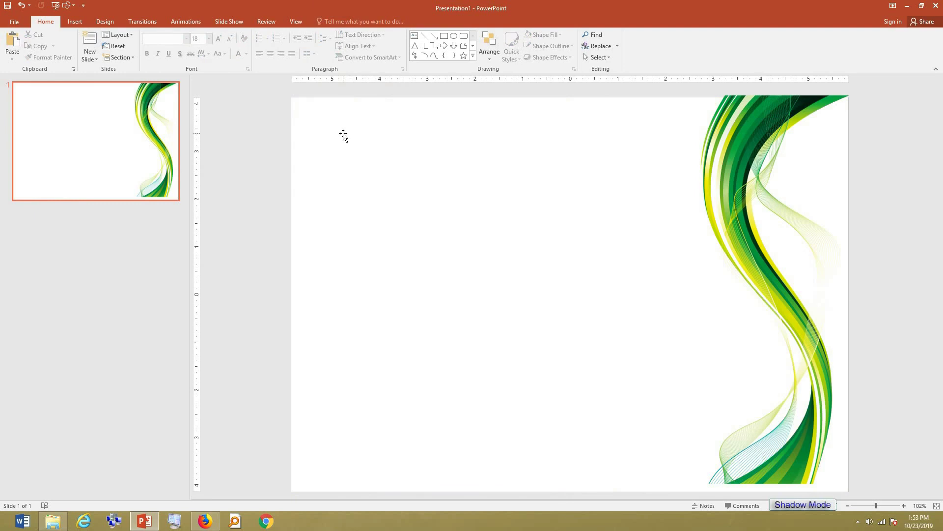
key("ctrl+v")
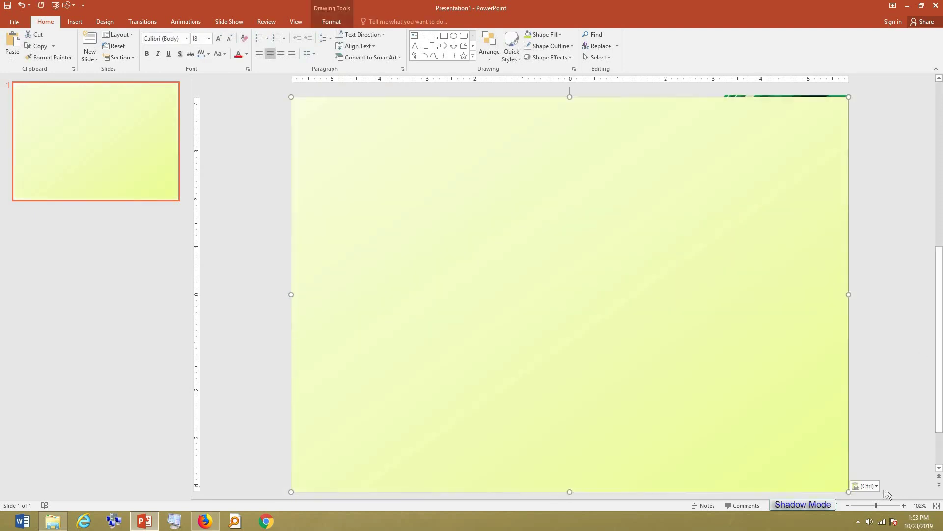
left_click(878, 487)
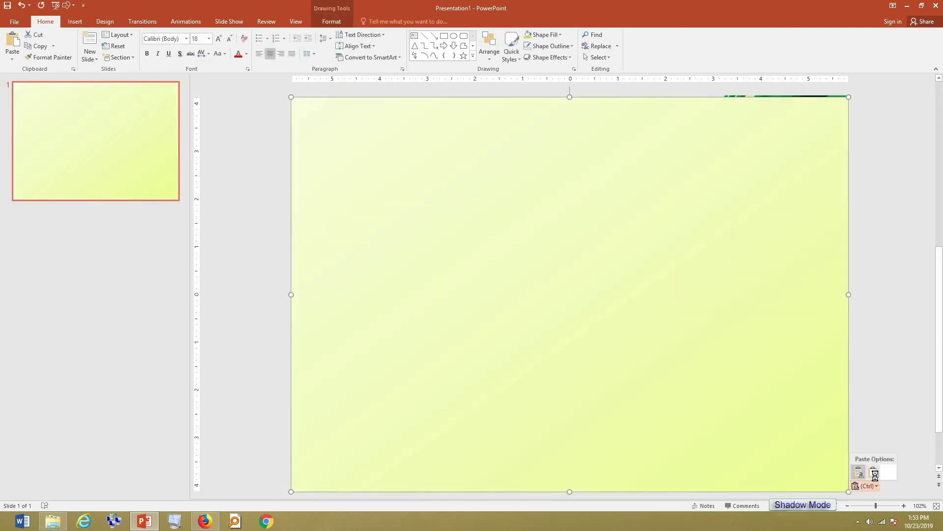
left_click(875, 475)
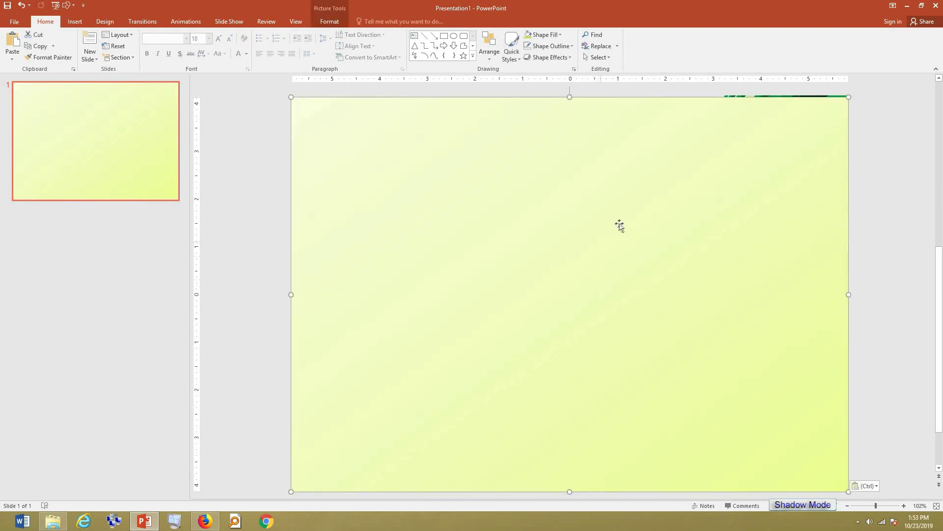
left_click(330, 21)
Apply the Line Drawing artistic effect to the yellow gradient background picture.
left_click(111, 58)
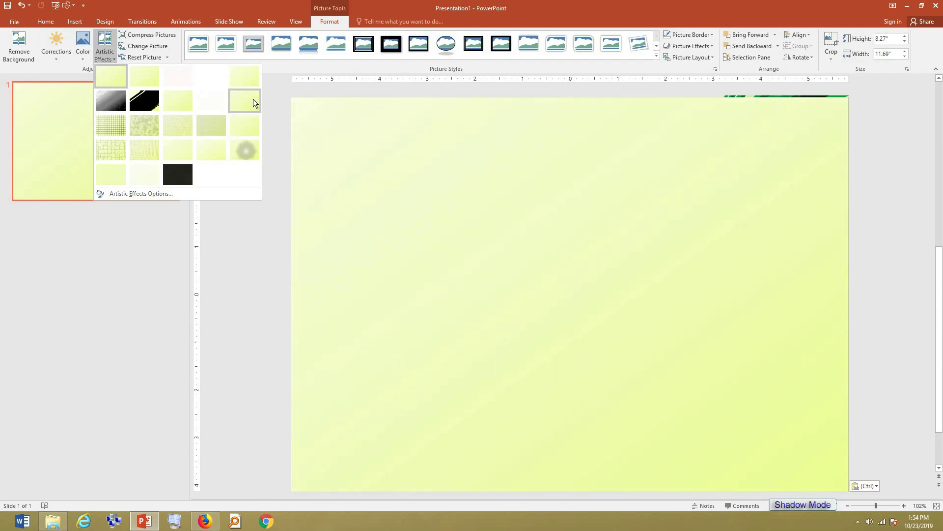
left_click(253, 99)
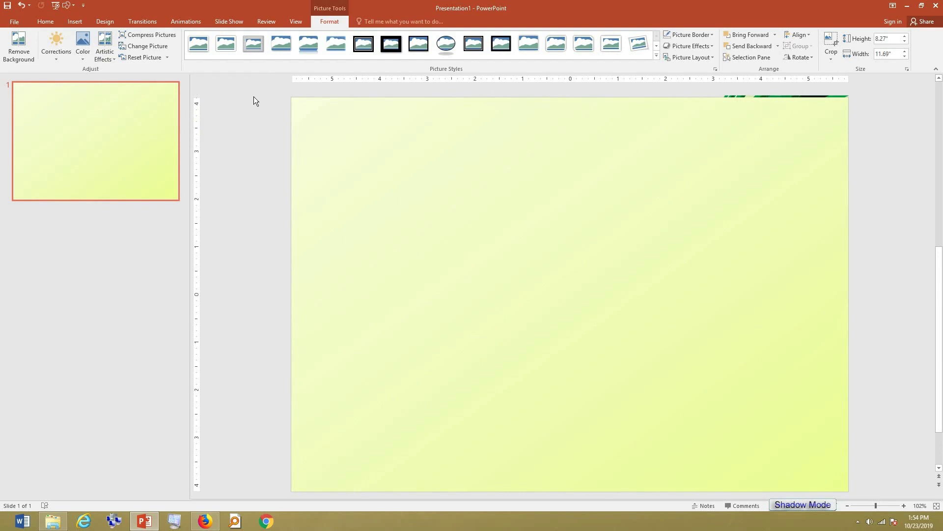
left_click(110, 56)
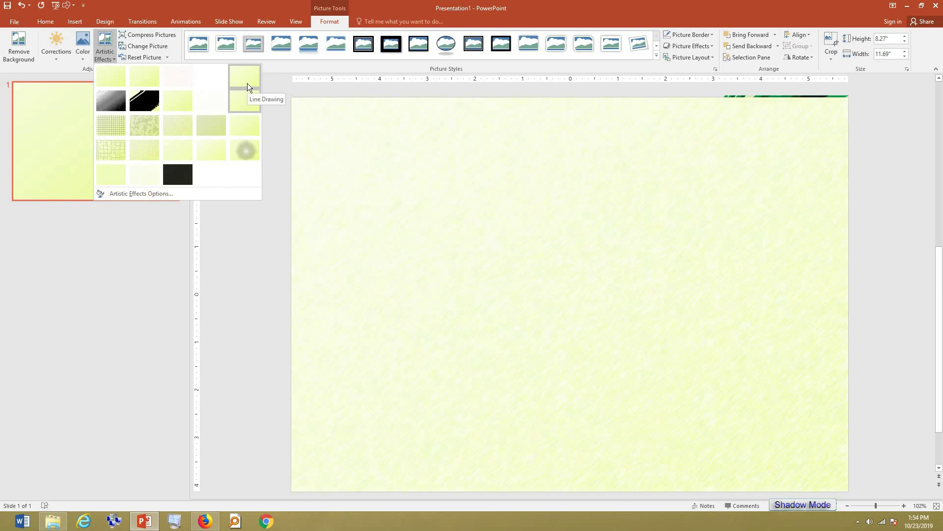
left_click(246, 84)
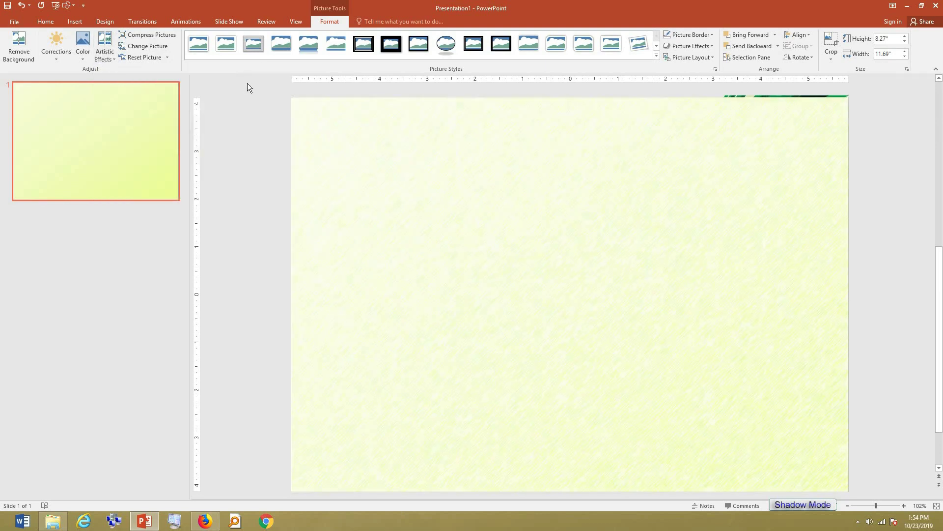
Send the background picture to the back, behind the green swirl.
right_click(467, 188)
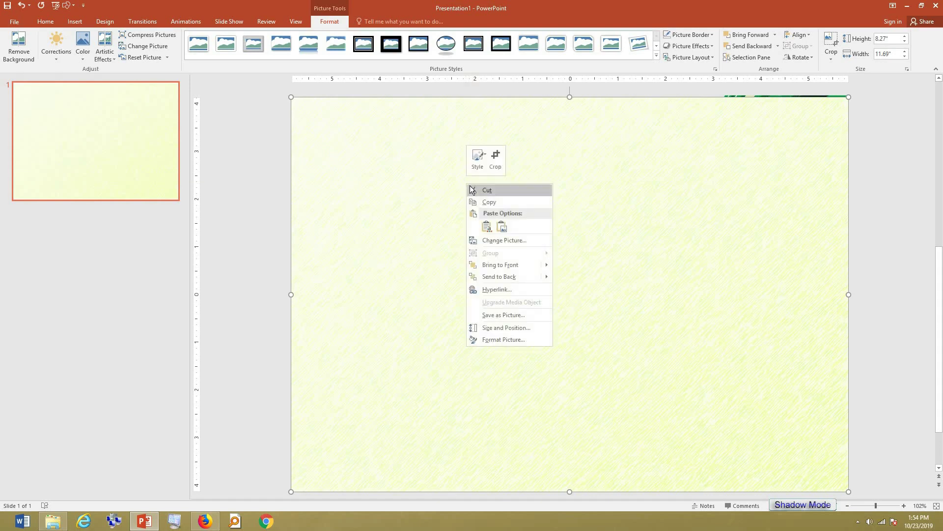
mouse_move(509, 278)
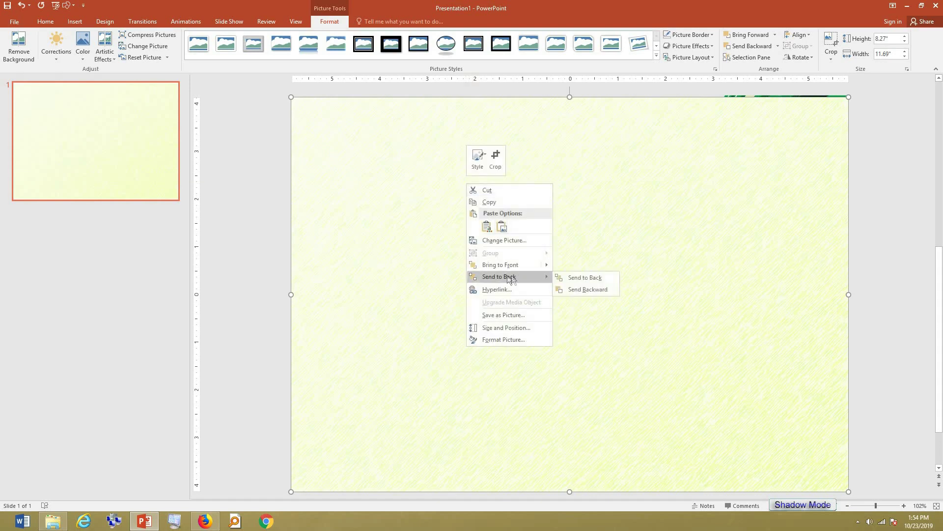
left_click(585, 278)
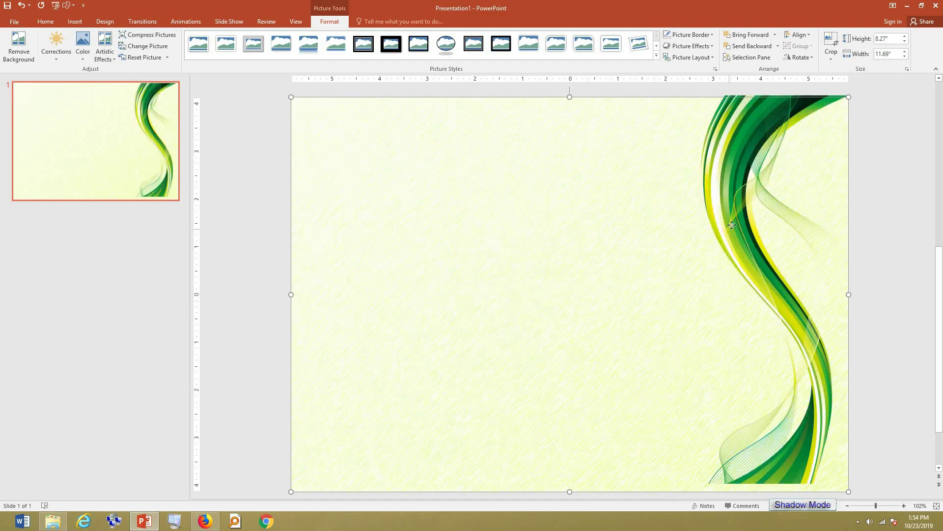
Drag the green swirl flush against the slide's left edge over the textured background.
left_click_drag(505, 227, 326, 229)
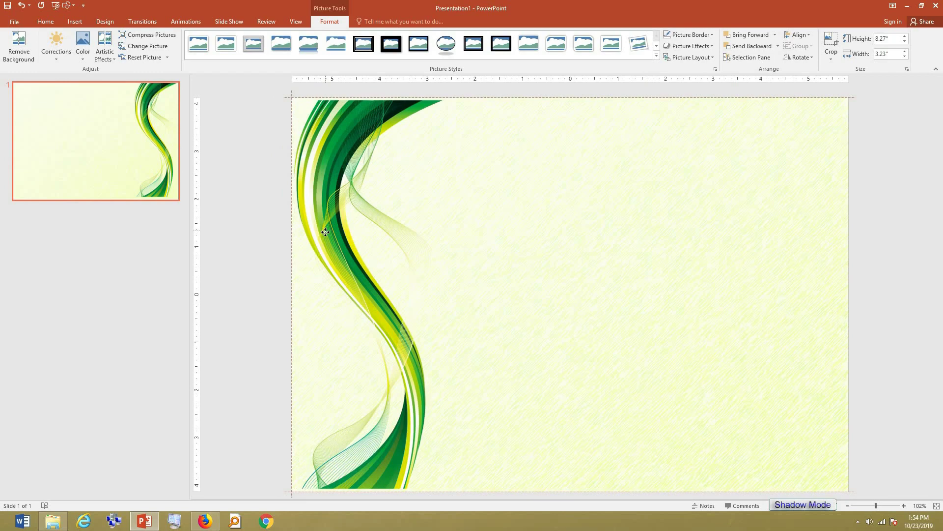
left_click_drag(346, 236, 346, 236)
left_click(589, 264)
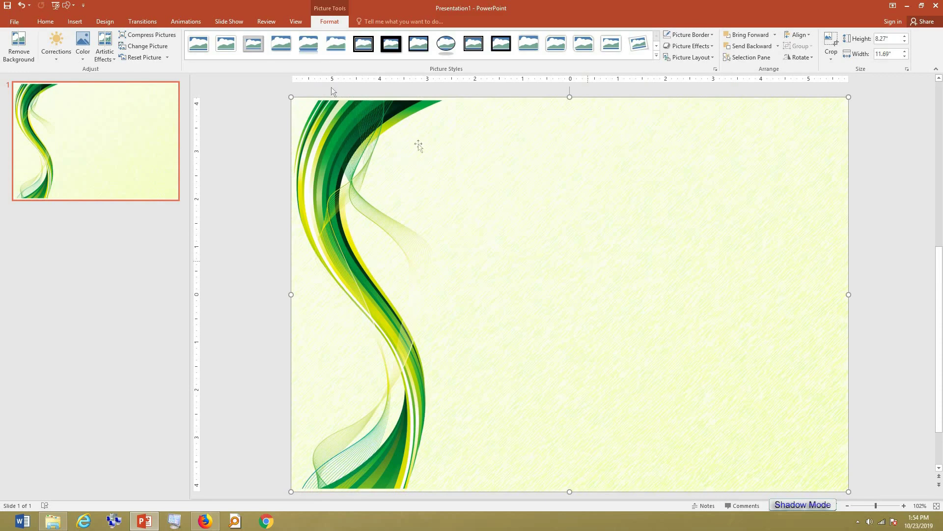
scroll(339, 137, "down", 1)
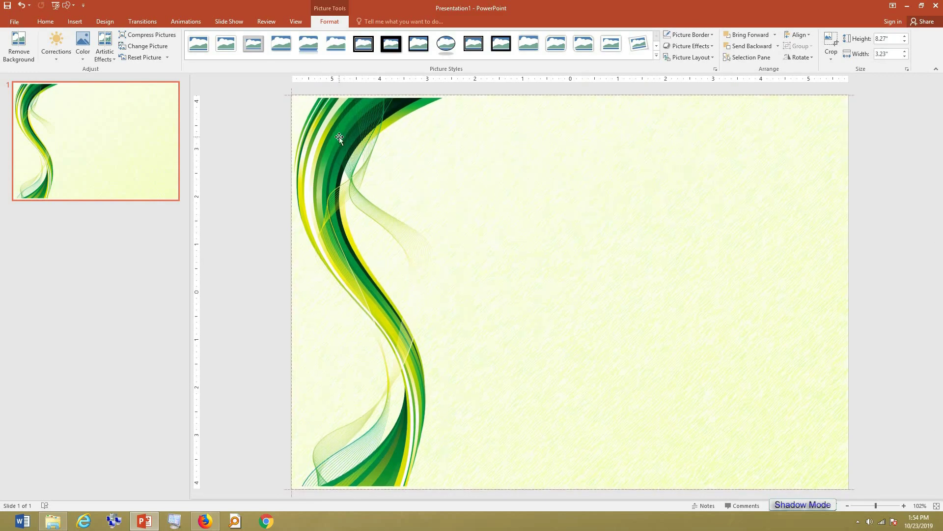
left_click(339, 137)
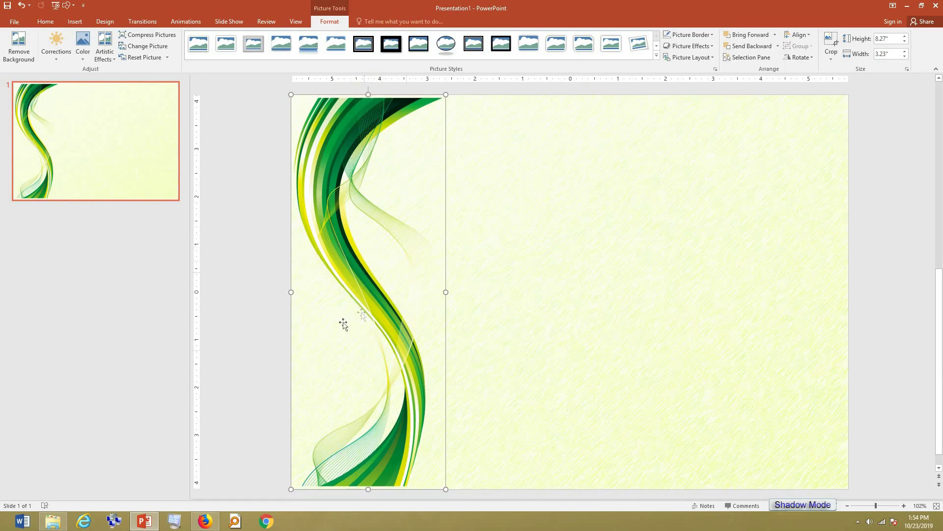
left_click_drag(316, 271, 366, 275)
scroll(543, 259, "down", 4, "ctrl")
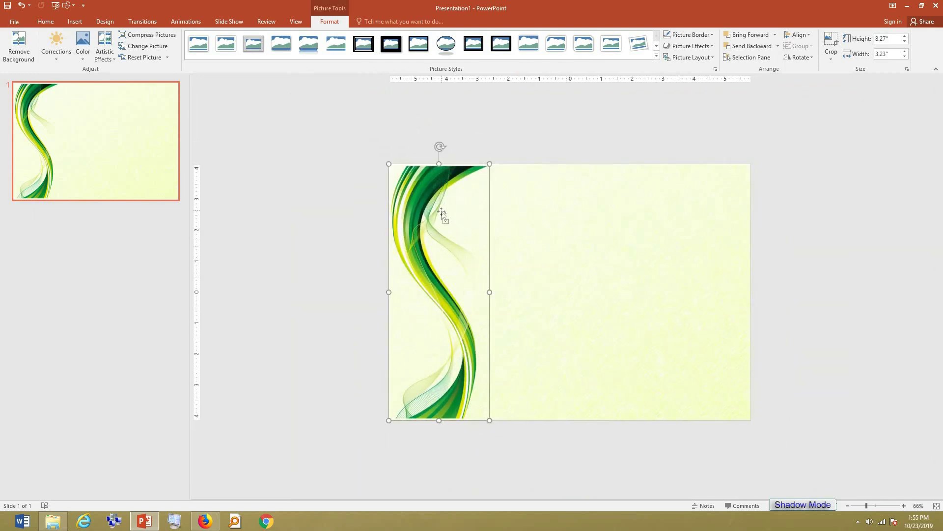
Duplicate the green swirl, rotate the copy sideways and fit it along the slide's top edge.
left_click_drag(450, 382, 545, 333)
left_click_drag(631, 143, 682, 233)
left_click_drag(574, 253, 553, 154)
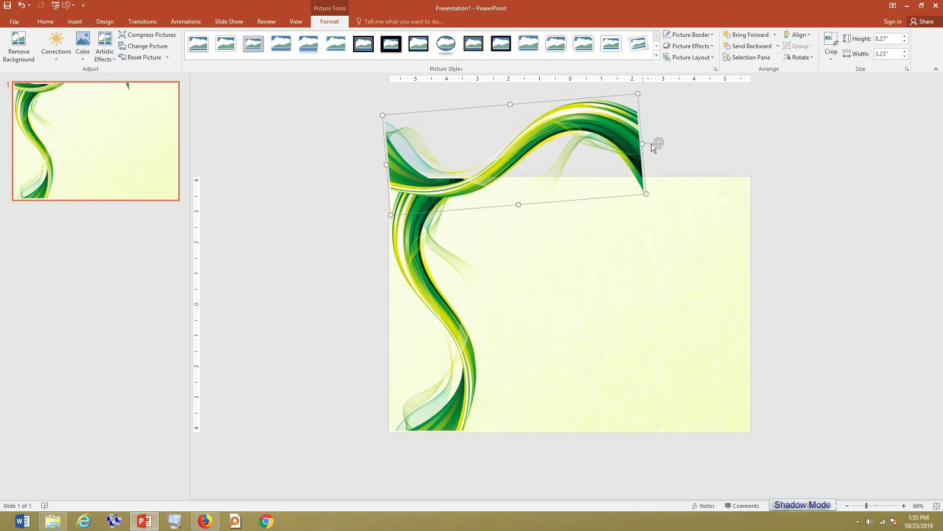
left_click_drag(653, 145, 733, 158)
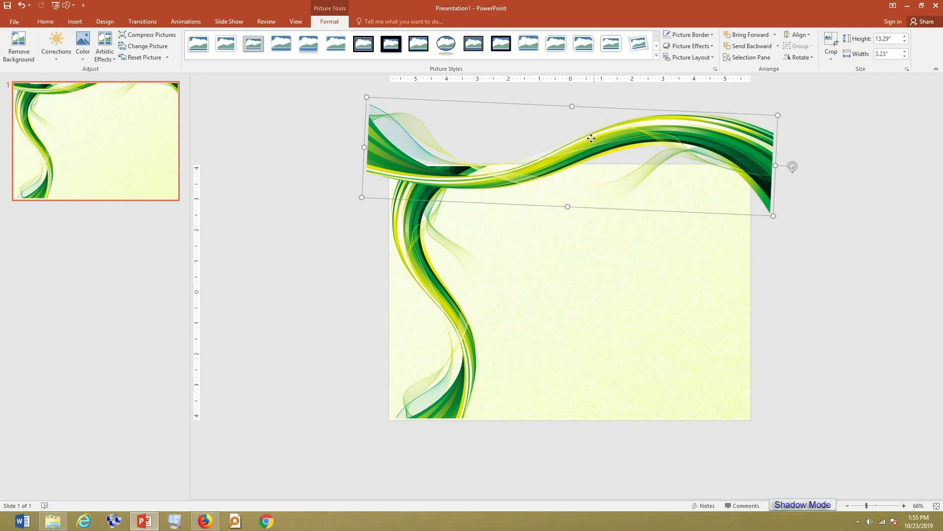
left_click_drag(591, 138, 592, 137)
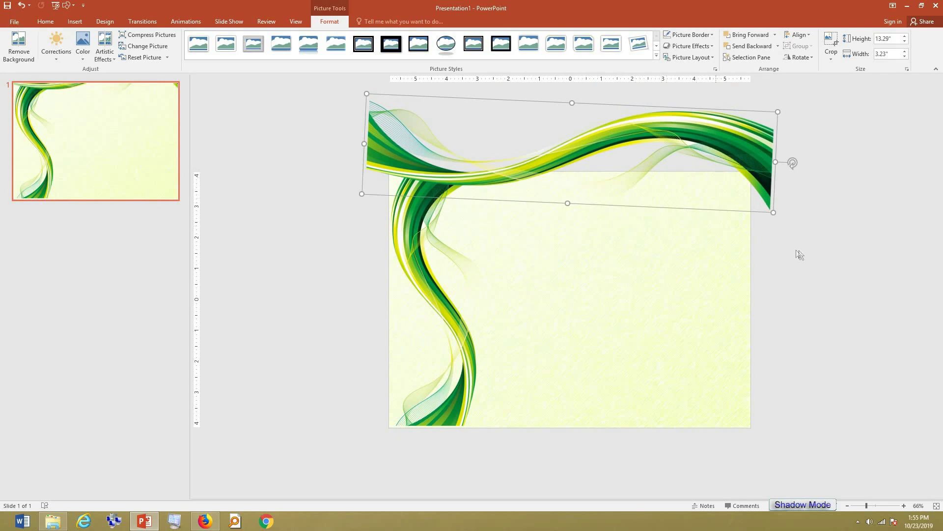
Copy the top swirl to the slide's bottom edge and tilt it to a new angle.
left_click_drag(647, 265, 665, 245)
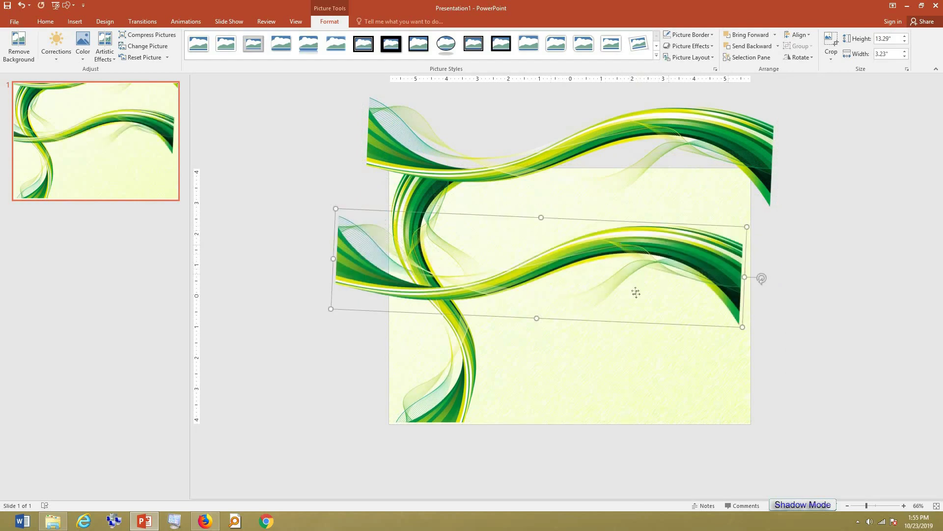
left_click_drag(636, 293, 609, 412)
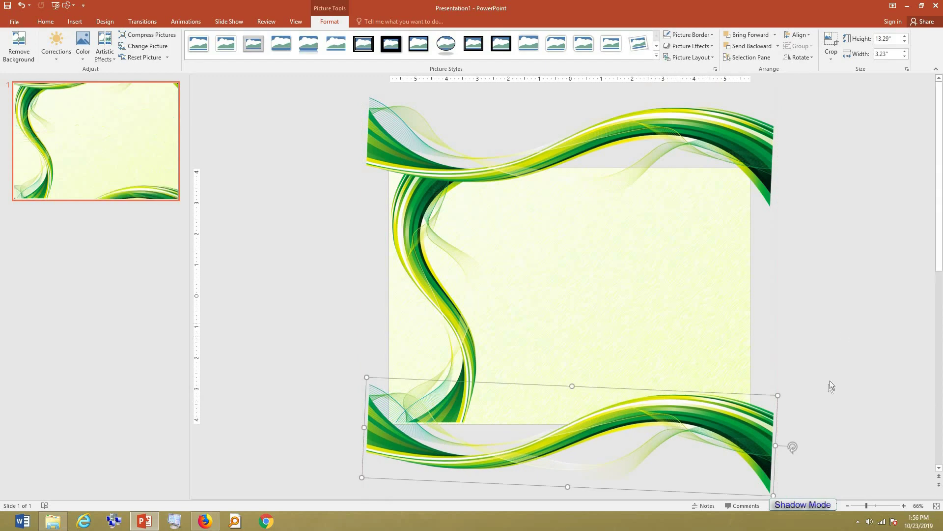
scroll(666, 373, "down", 3)
left_click_drag(689, 380, 512, 360)
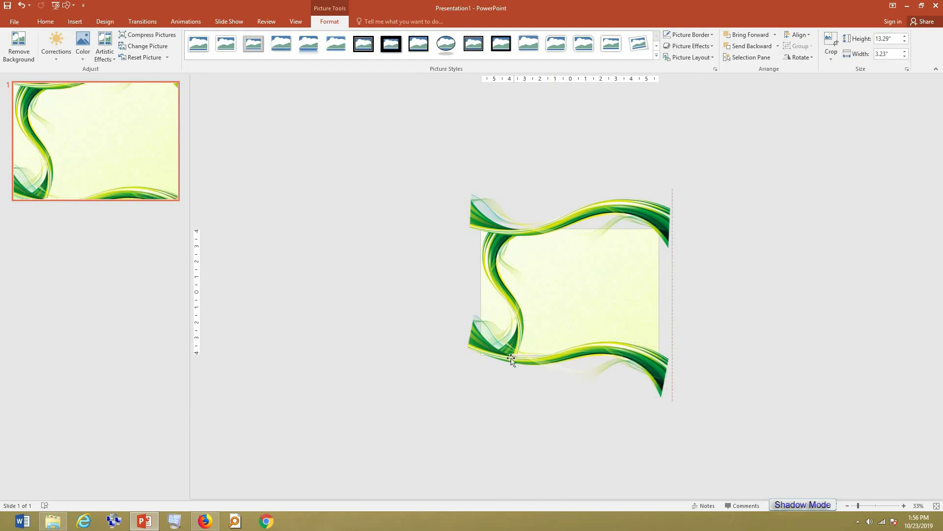
scroll(757, 308, "up", 3)
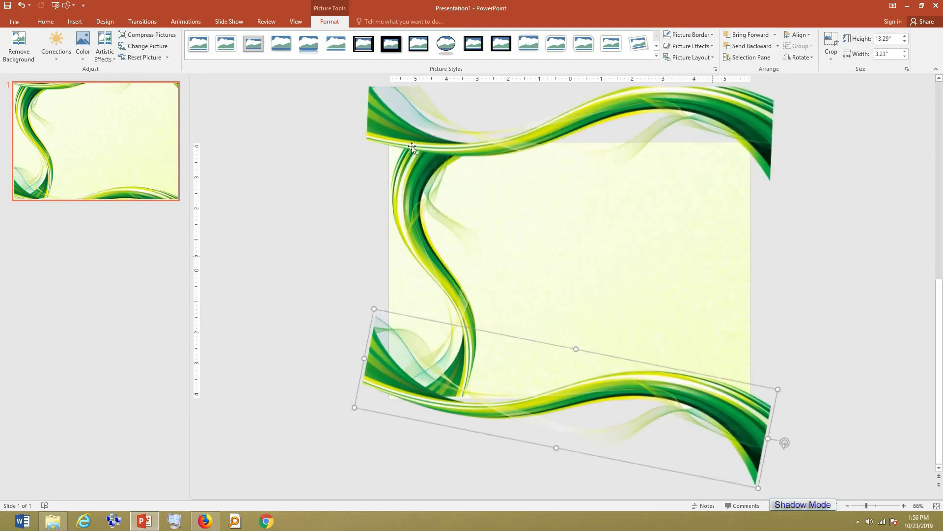
Send the top wave picture backward one layer so the left swirl overlaps it.
left_click(412, 147)
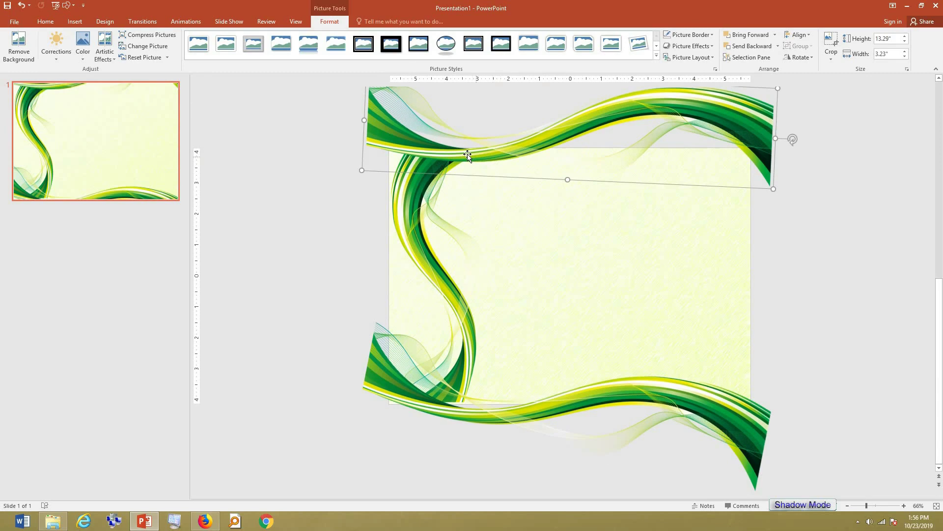
right_click(468, 154)
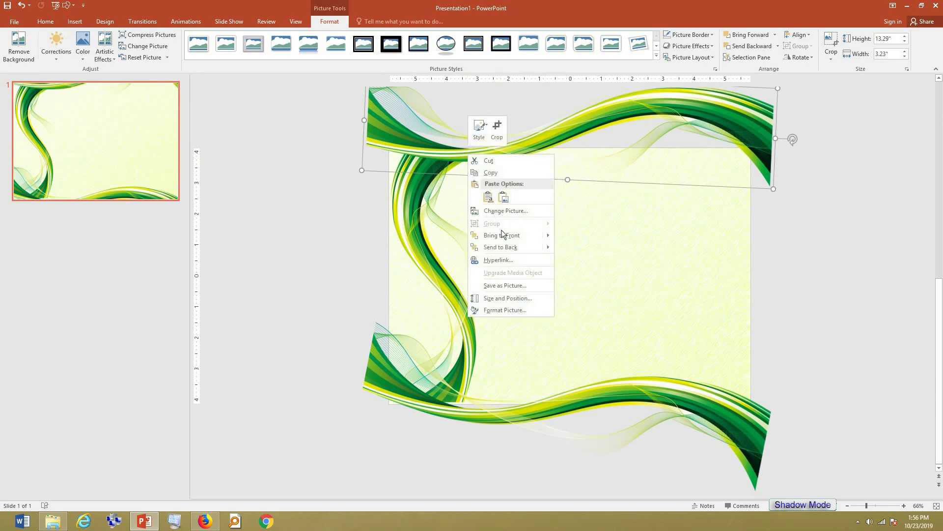
mouse_move(509, 244)
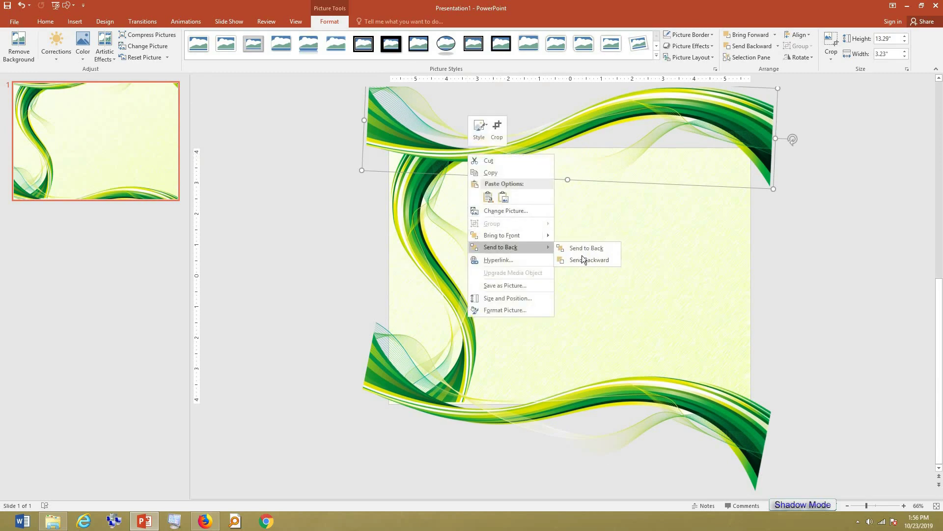
left_click(584, 259)
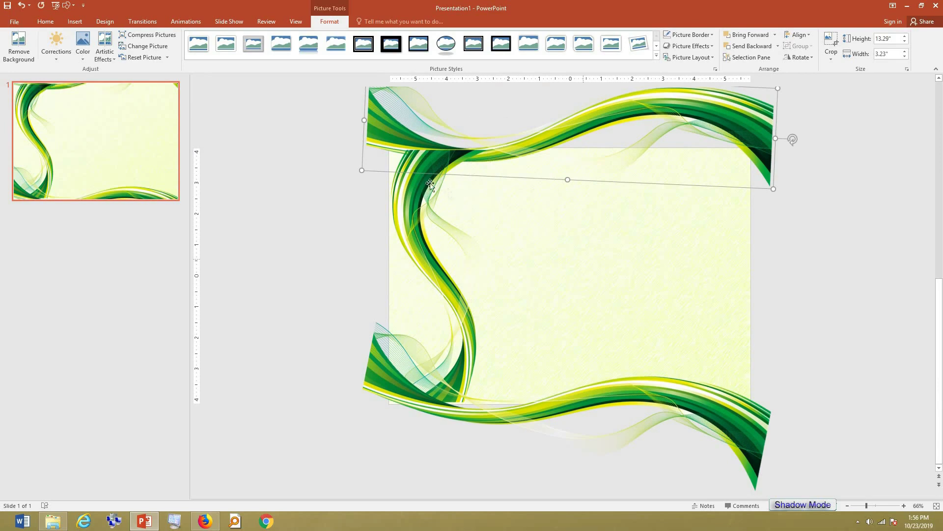
Shift the left swirl slightly, then select the left, top and bottom wave pictures together.
left_click(440, 150)
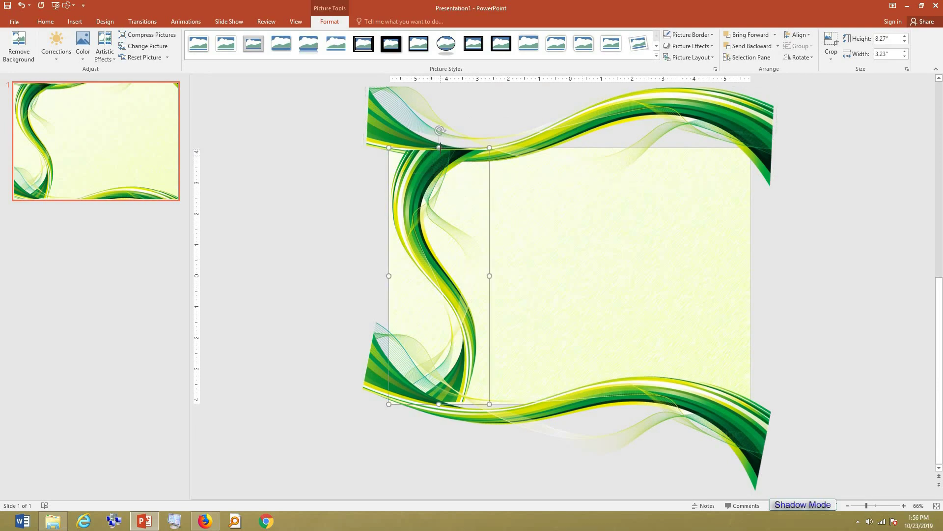
left_click_drag(439, 148, 440, 137)
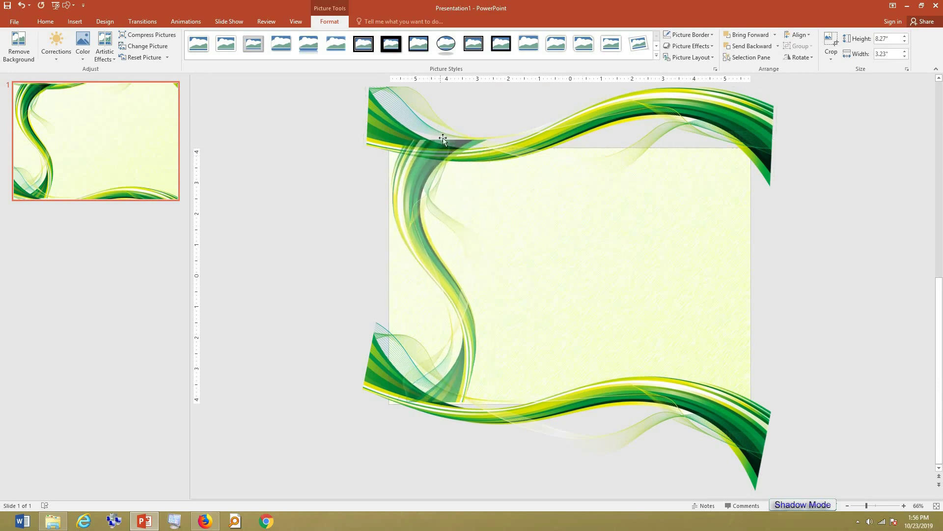
left_click(853, 192)
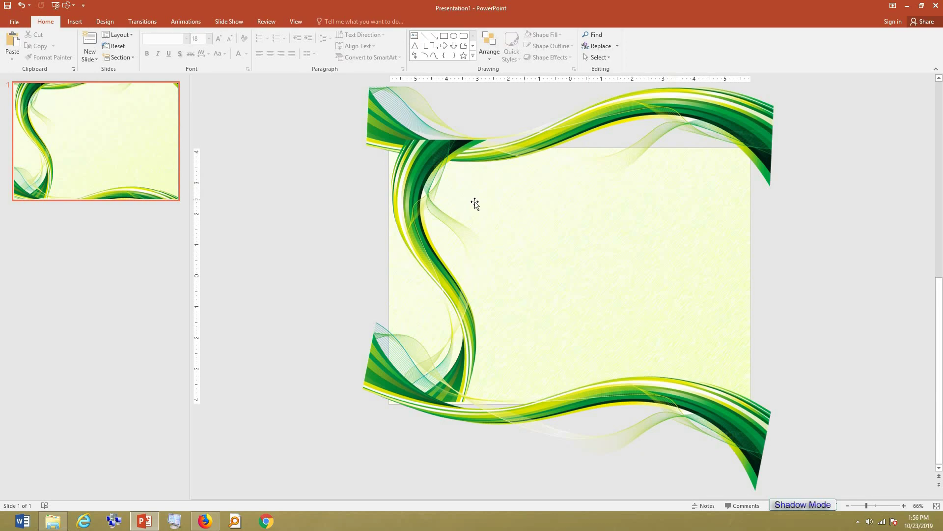
left_click(442, 207)
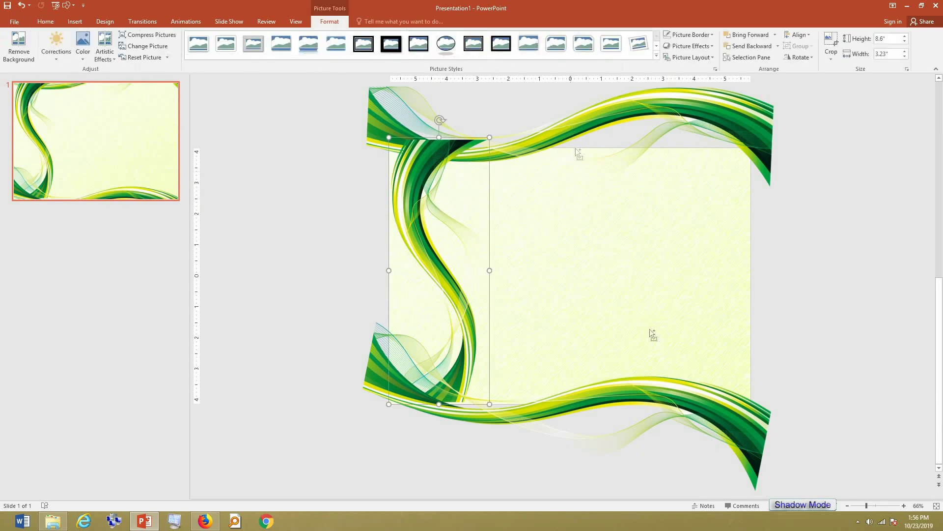
left_click(578, 153, "shift")
left_click(672, 388, "shift")
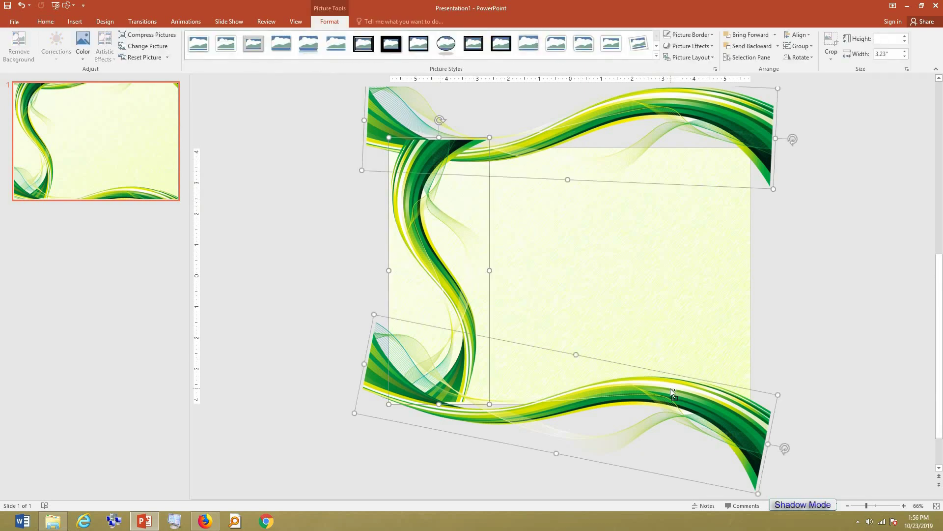
Re-paste the three selected waves as one combined picture, shifted slightly left.
key("Delete")
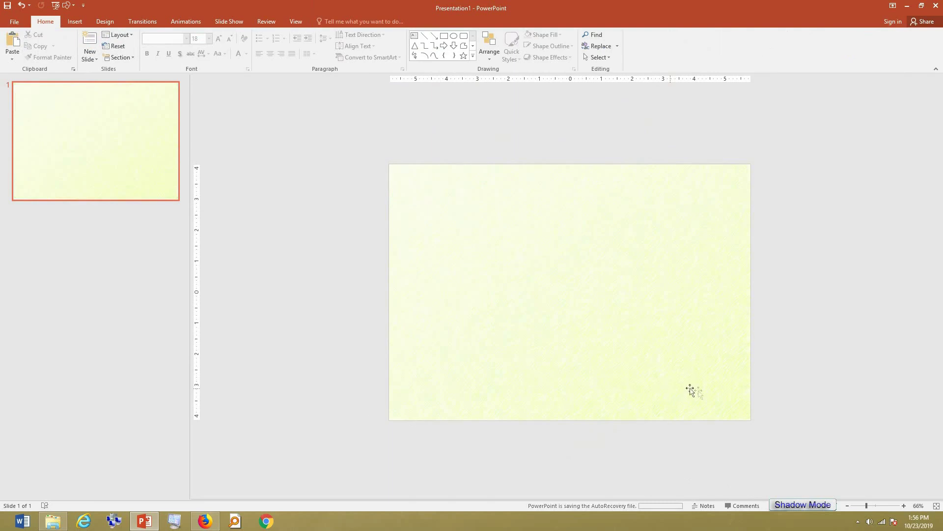
key("ctrl+v")
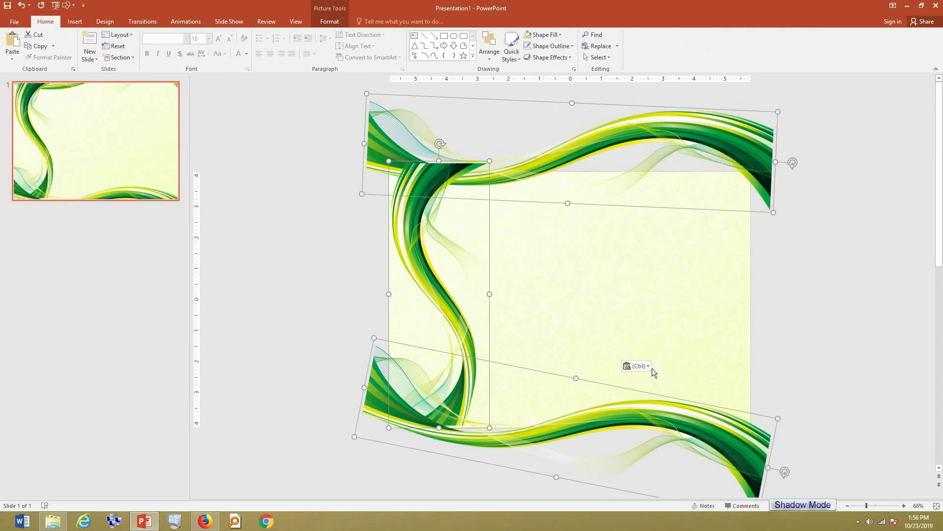
left_click(648, 367)
left_click(648, 391)
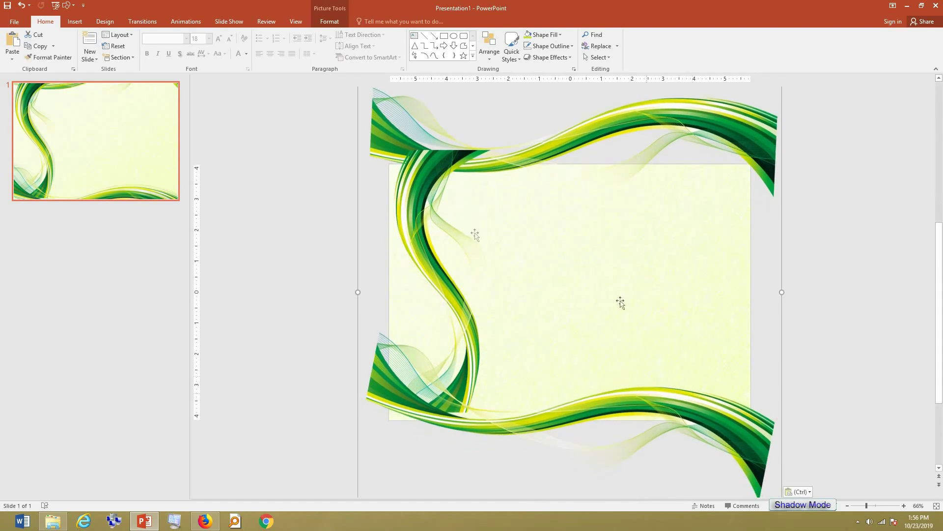
left_click_drag(414, 216, 407, 216)
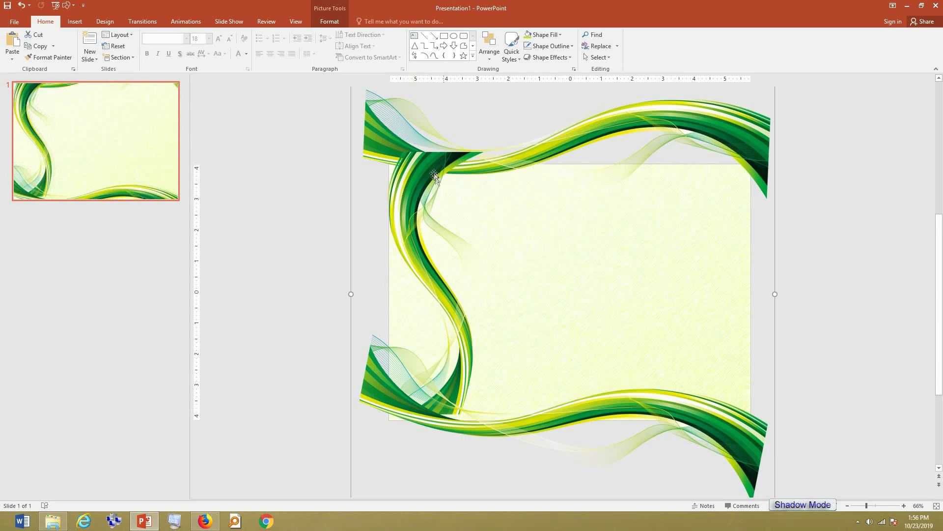
Put the combined wave picture into crop mode.
right_click(454, 173)
left_click(473, 144)
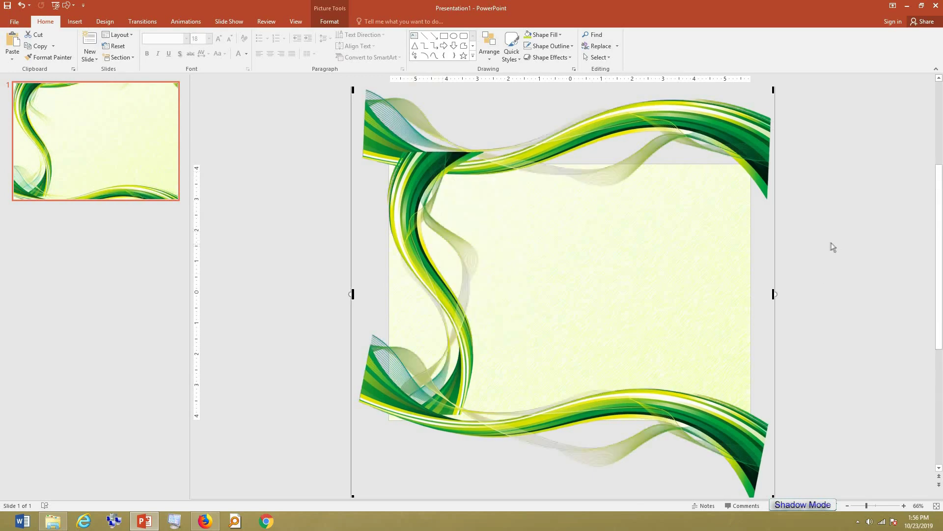
scroll(827, 246, "down", 3)
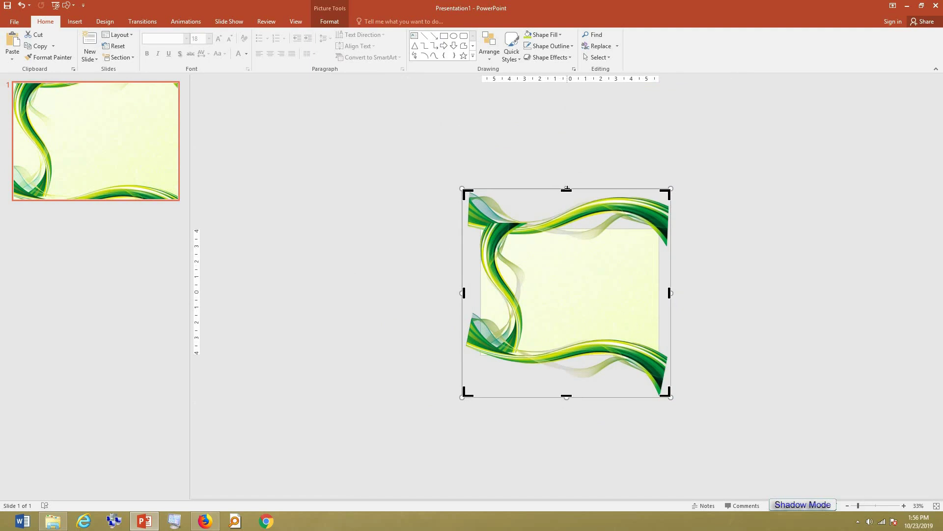
Crop the wave picture's top, right, bottom and left sides to the slide borders.
left_click_drag(567, 189, 577, 230)
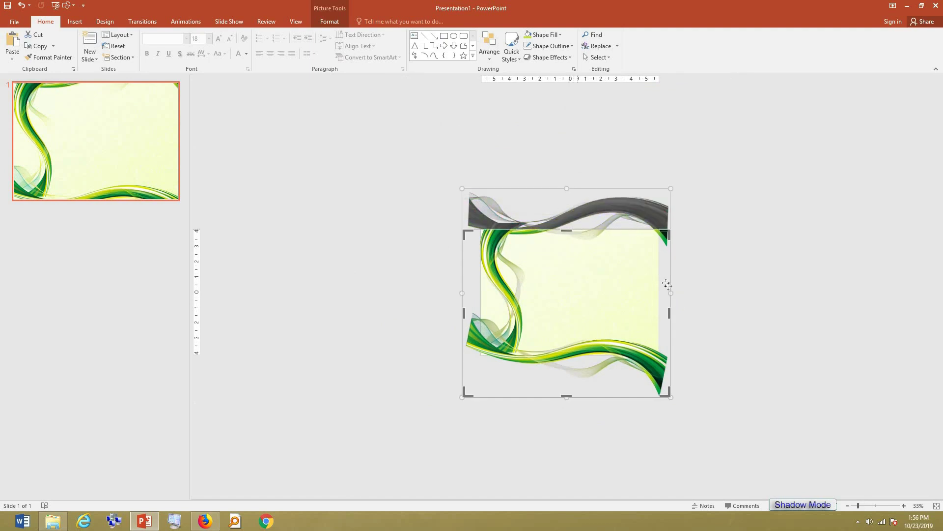
left_click_drag(670, 311, 660, 313)
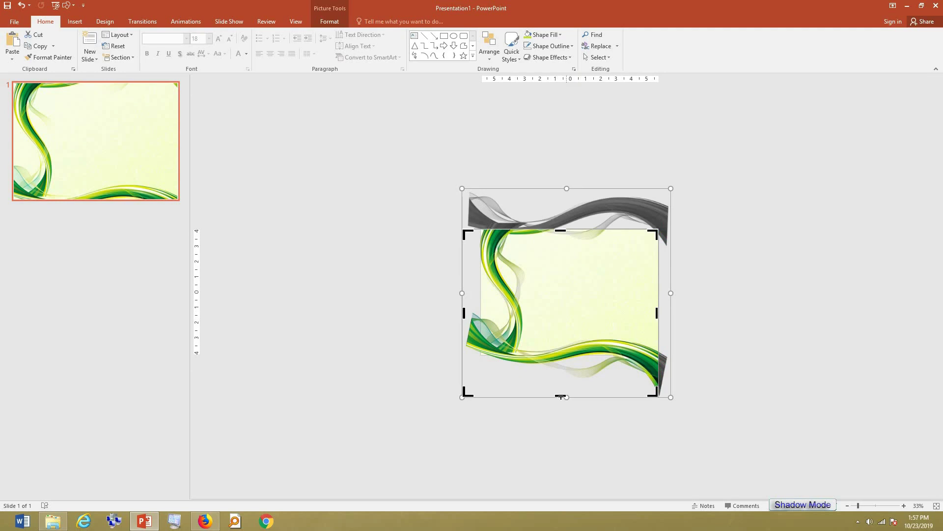
left_click_drag(560, 397, 560, 354)
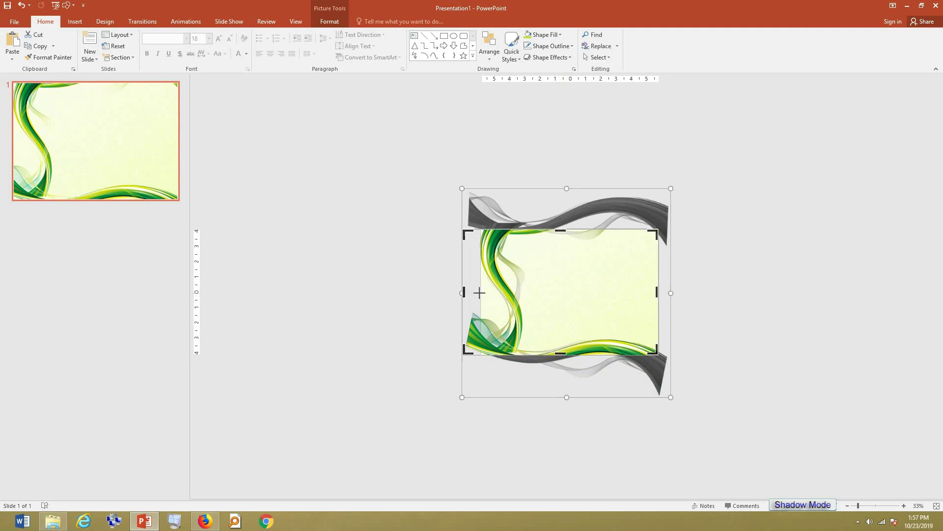
left_click_drag(470, 293, 483, 295)
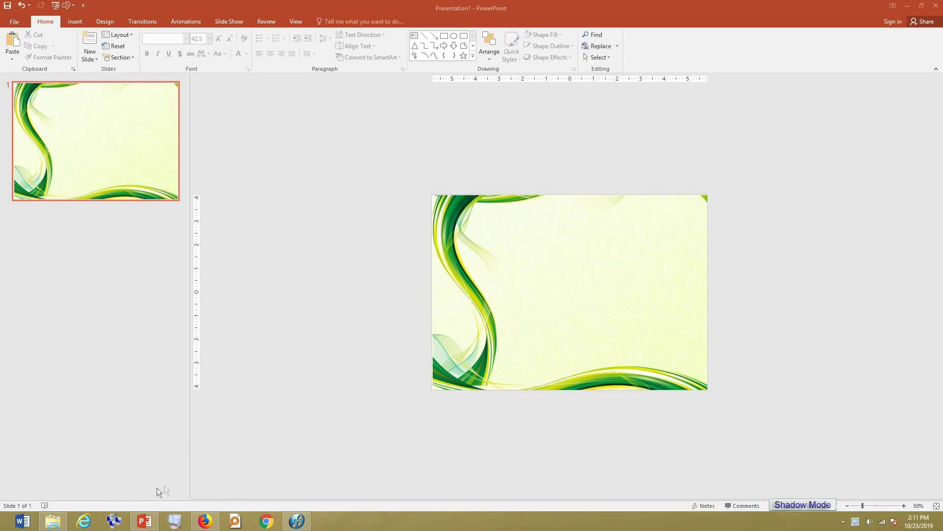
left_click(53, 522)
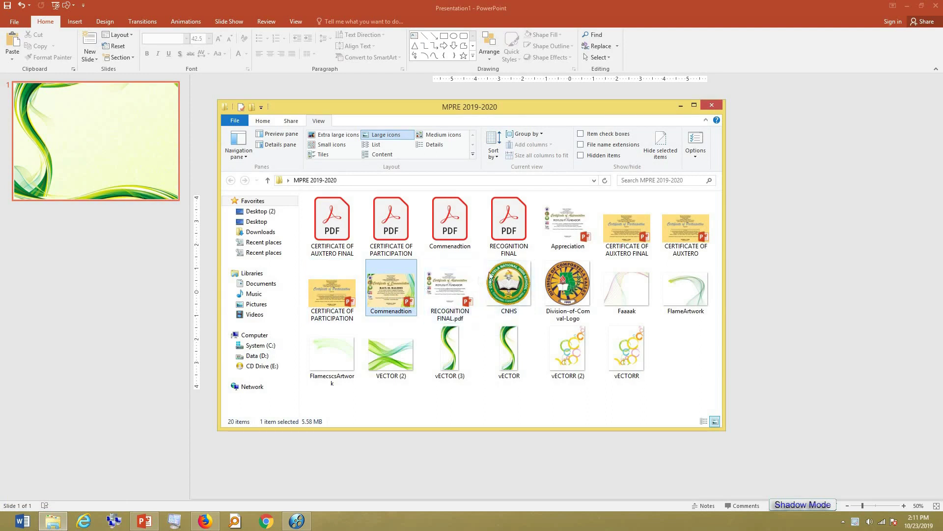
Open CERTIFICATE OF PARTICIPATION in its own PowerPoint window.
double_click(333, 291)
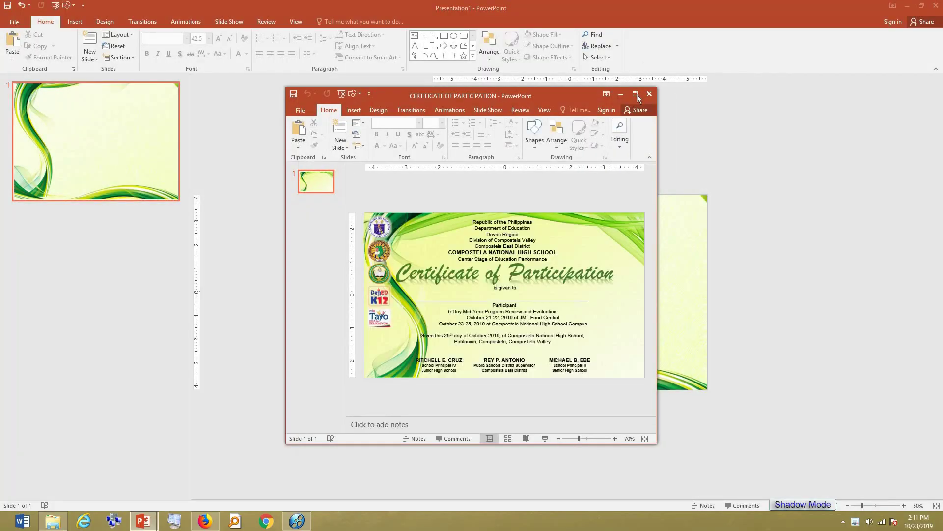
Maximize the certificate, select all its objects, paste them into Presentation1, then undo the paste.
left_click(637, 93)
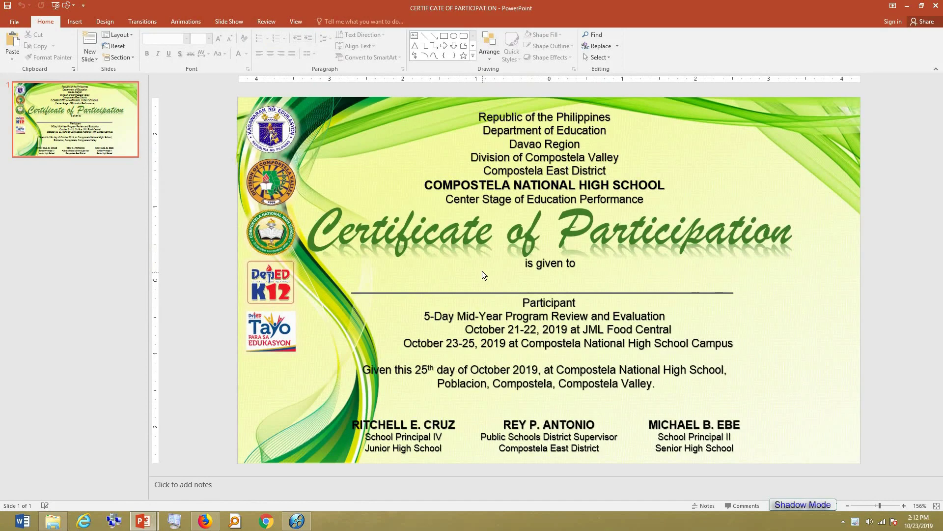
key("ctrl+a")
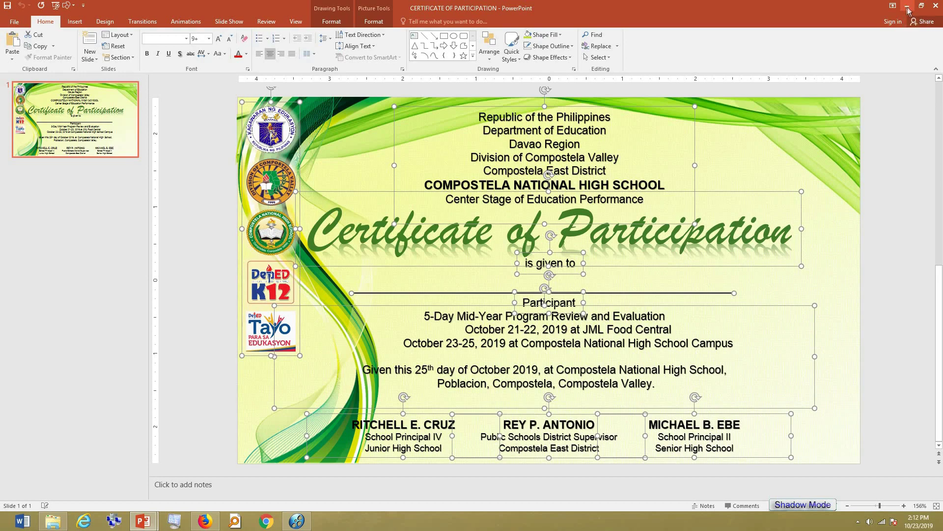
left_click(909, 10)
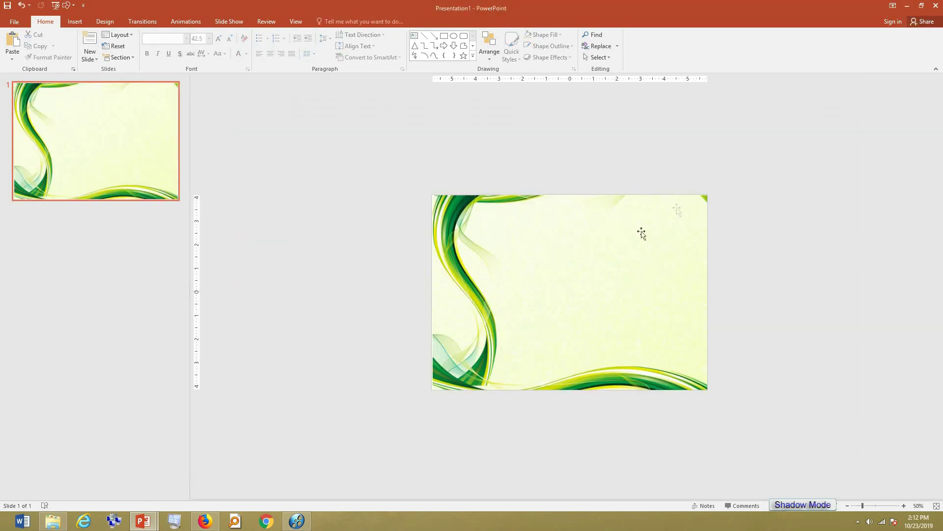
left_click(526, 278)
key("ctrl+v")
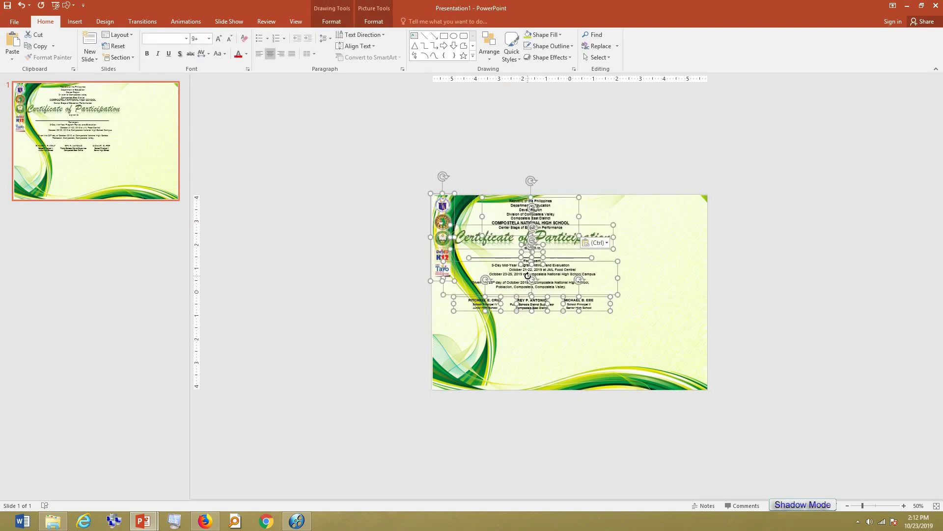
key("ctrl+z")
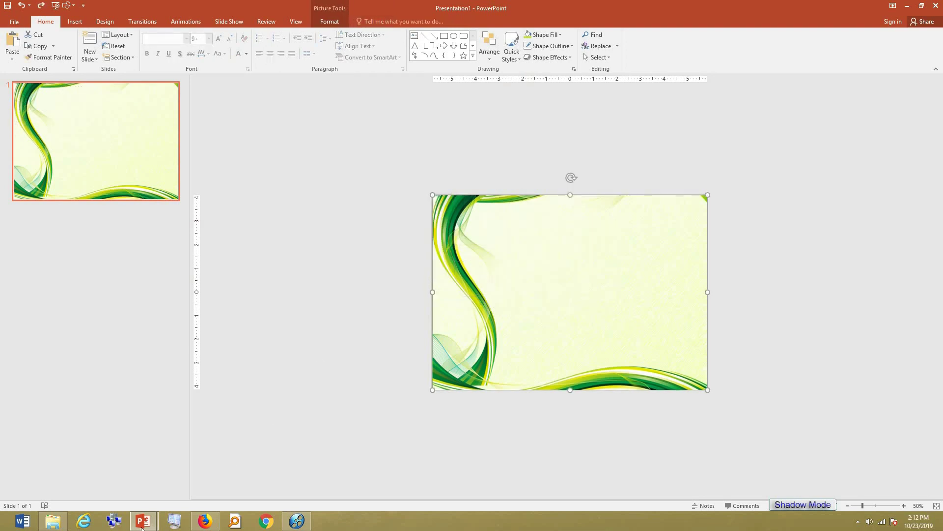
Switch to the certificate window, minimize it, and return to the MPRE 2019-2020 folder.
left_click(142, 523)
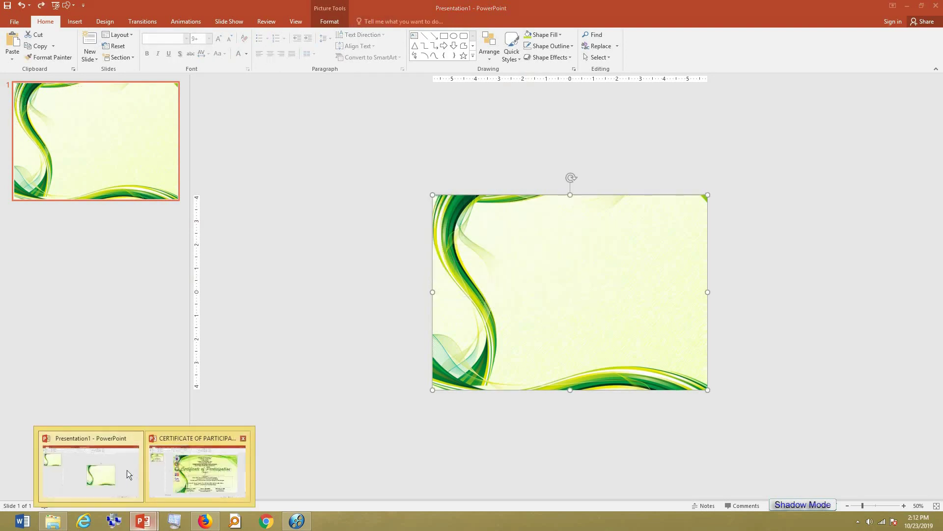
left_click(199, 472)
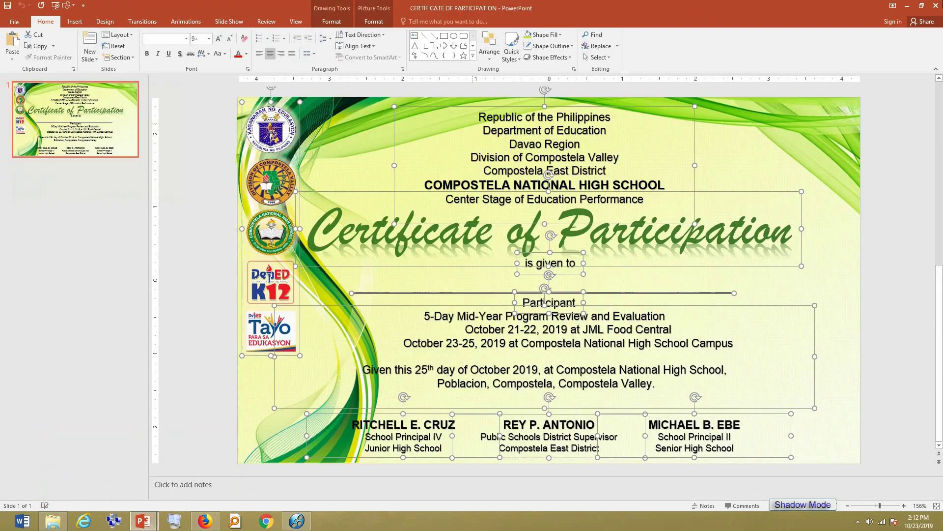
left_click(936, 6)
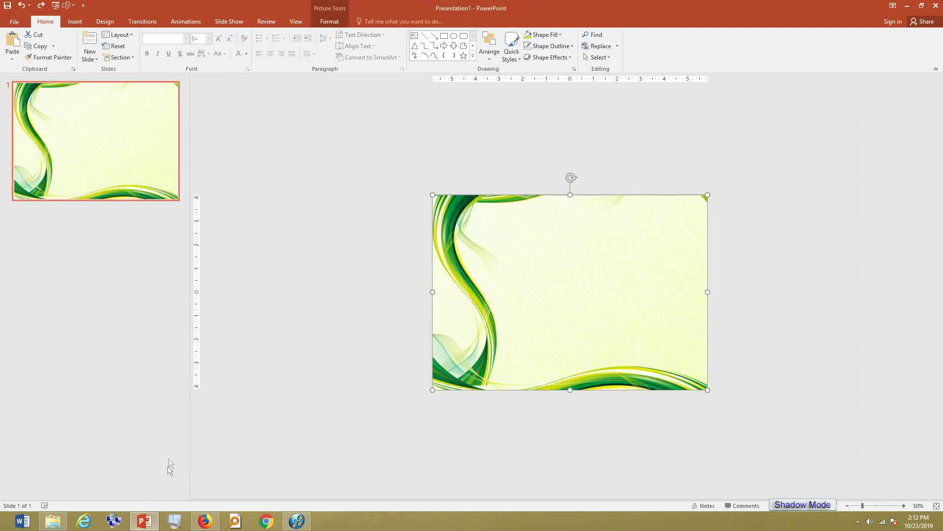
left_click(63, 525)
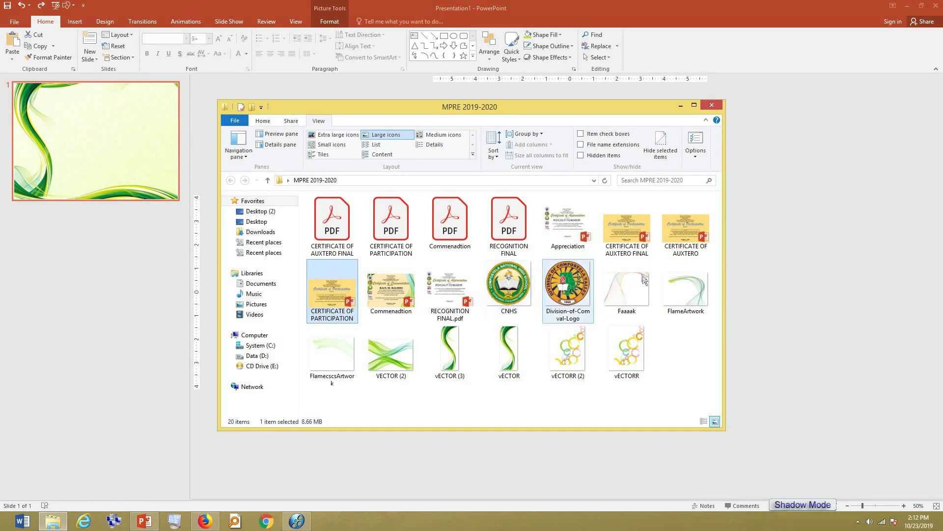
Open the Appreciation presentation and maximize its window.
double_click(571, 225)
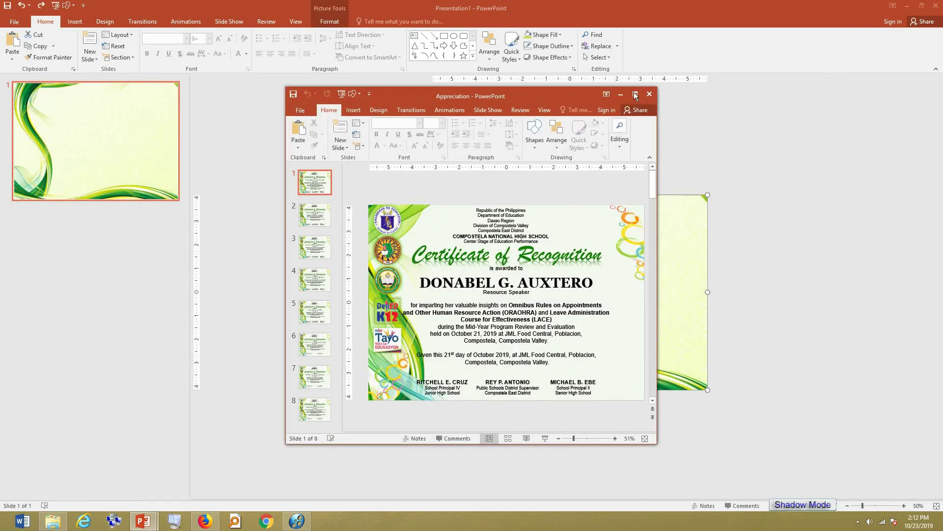
left_click(636, 94)
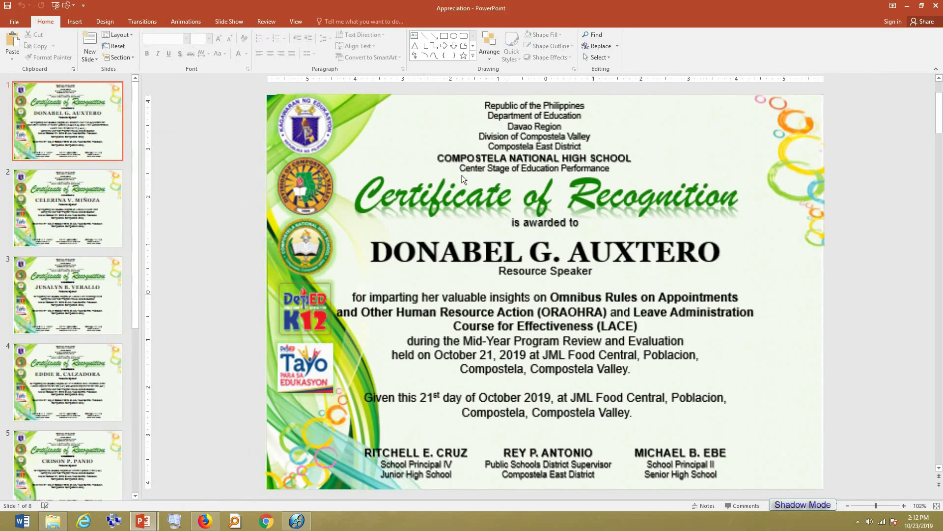
Copy the Appreciation name, citation and signatory text boxes onto Presentation1's green wave slide.
key("ctrl+a")
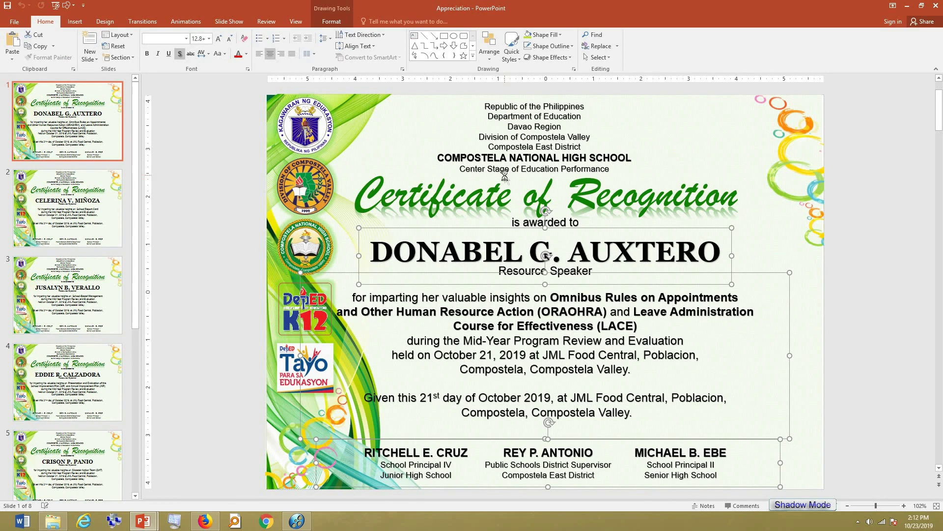
mouse_move(156, 523)
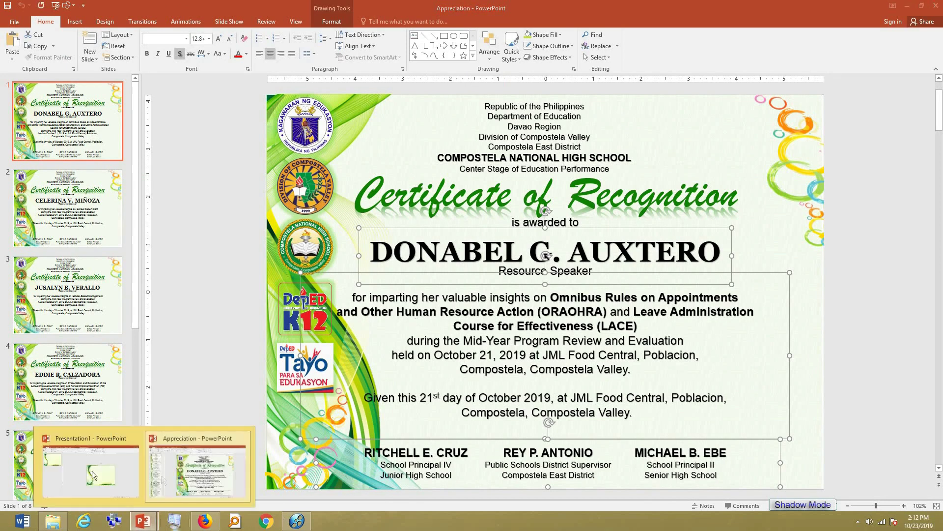
left_click(89, 470)
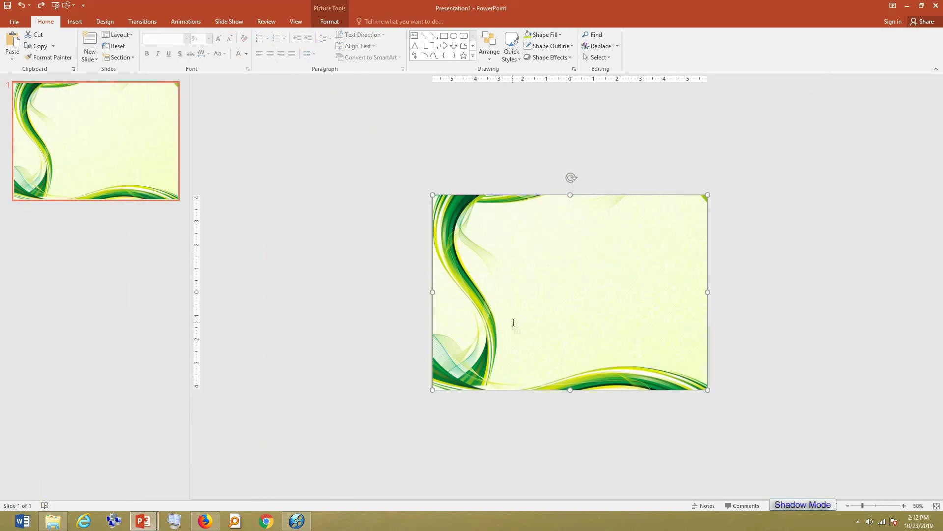
key("ctrl+v")
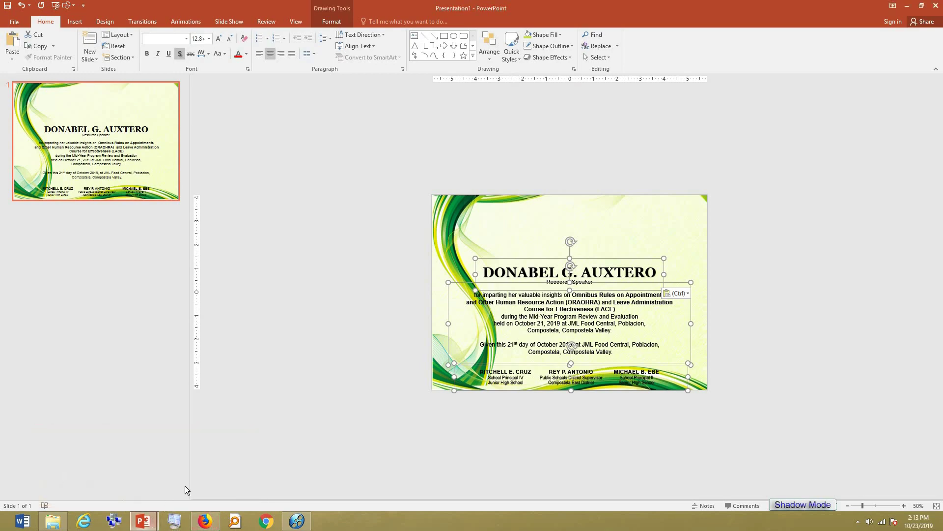
left_click(199, 480)
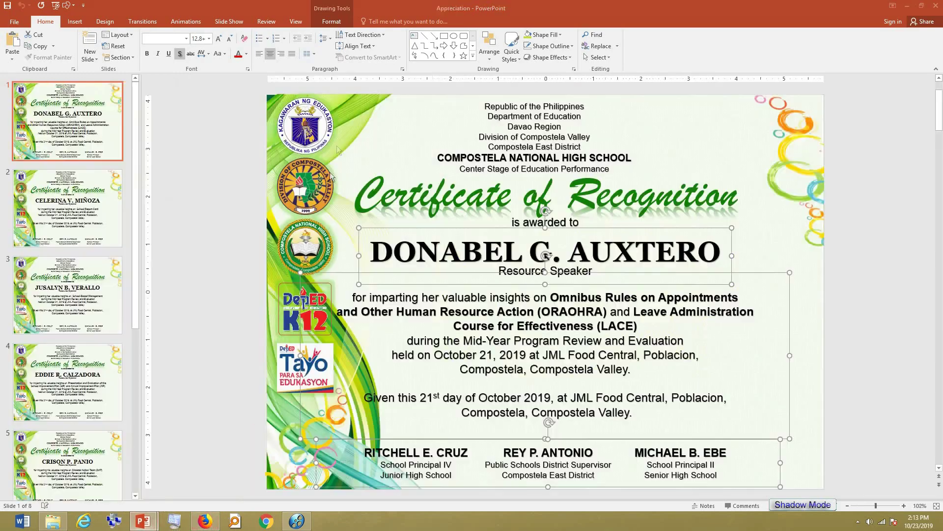
In Appreciation's top slide master, select the background, header text, logo column and Certificate of Recognition title.
left_click(425, 214)
left_click(293, 23)
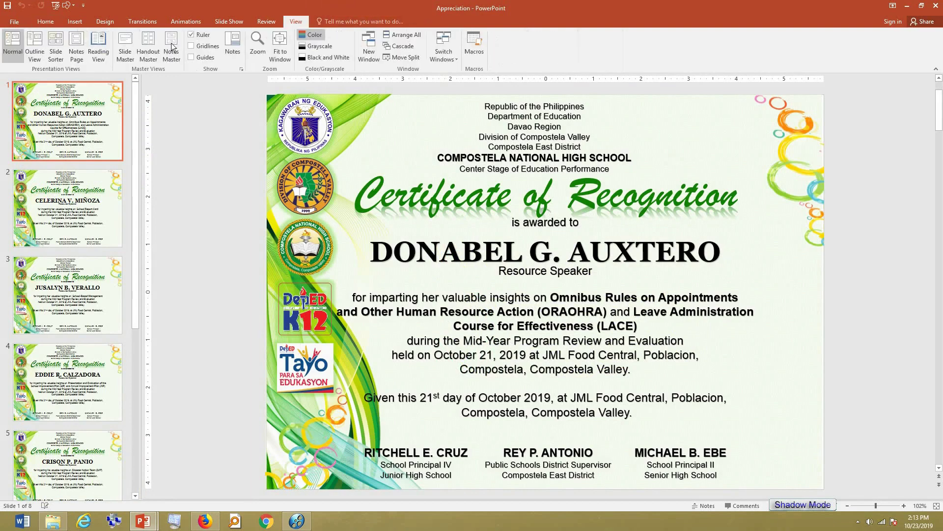
left_click(127, 47)
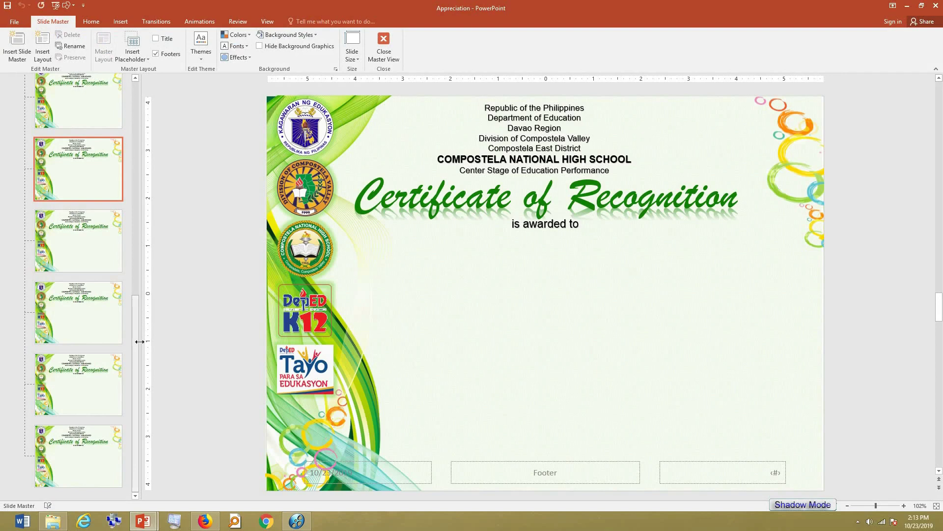
left_click_drag(137, 338, 70, 114)
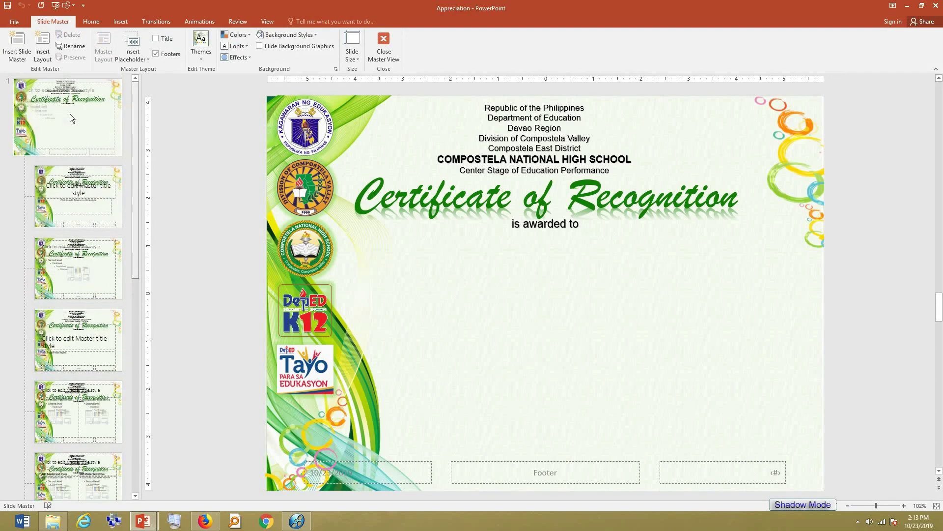
left_click(72, 114)
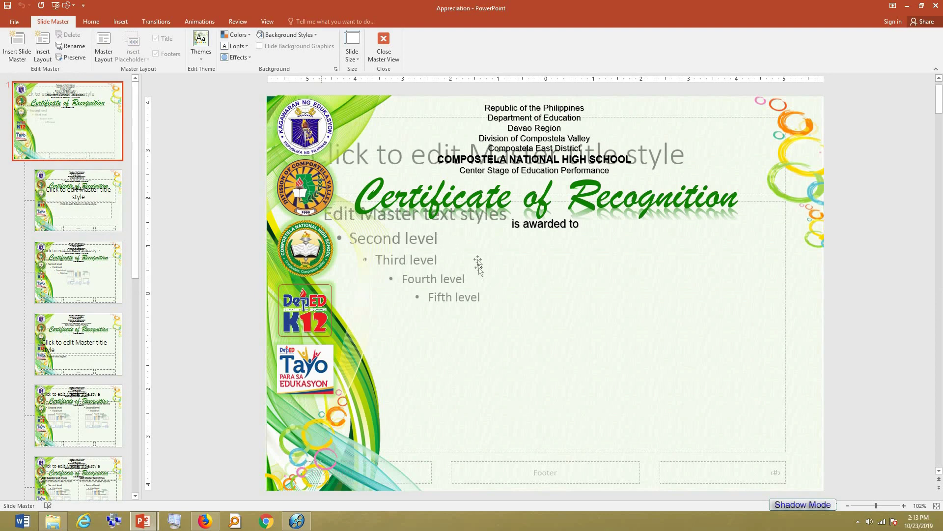
left_click(314, 194)
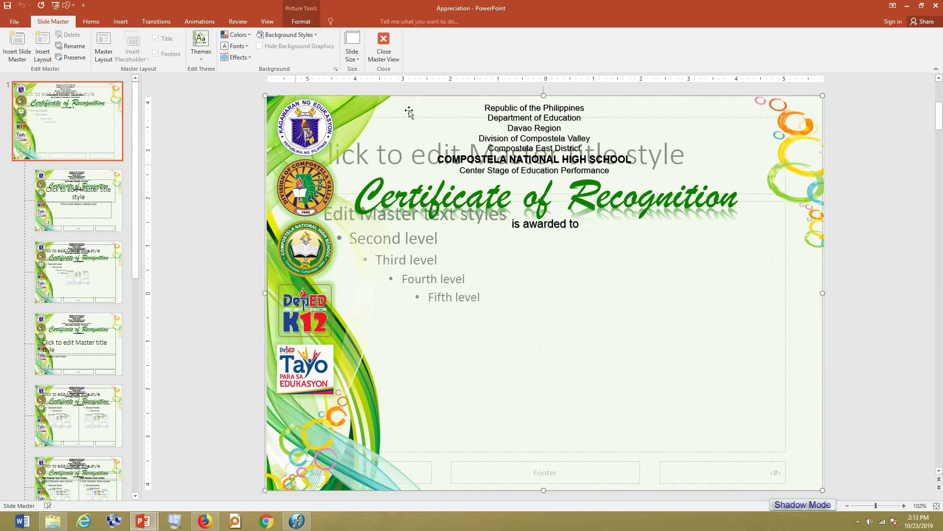
left_click(520, 109)
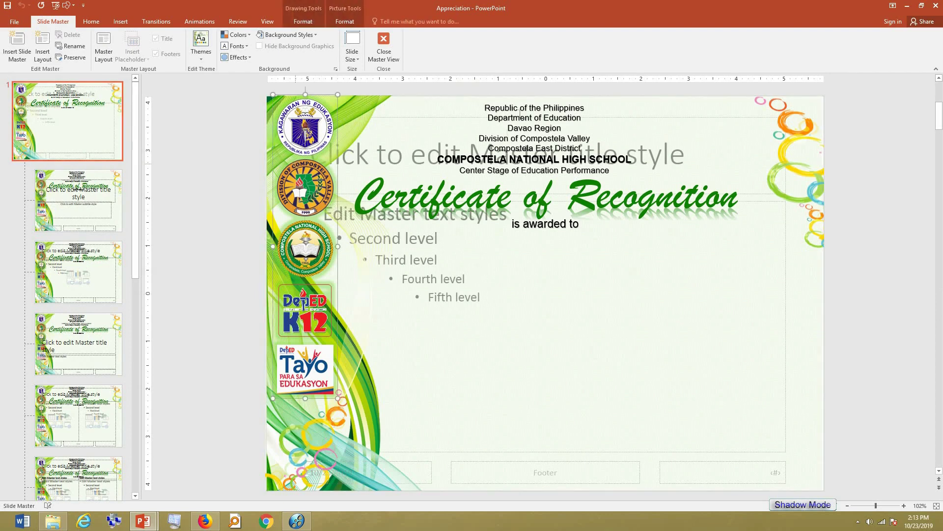
left_click(323, 108)
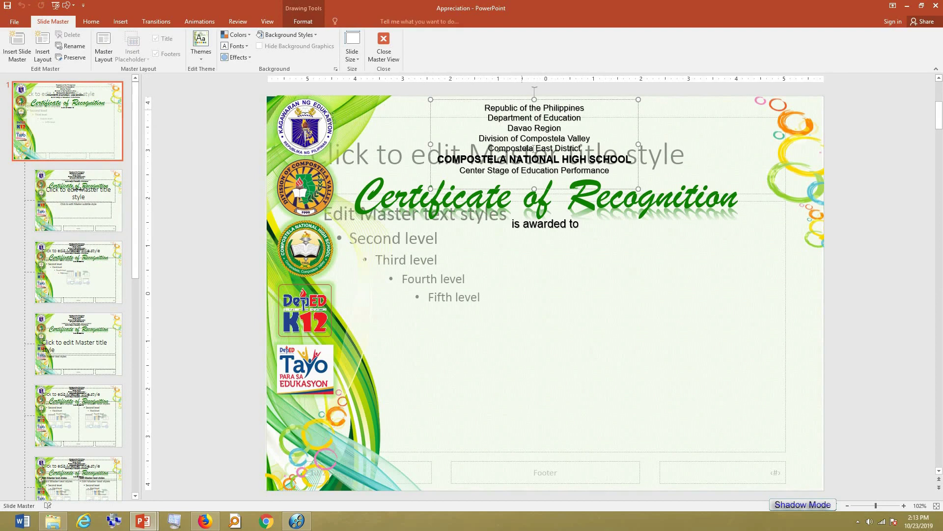
left_click(698, 196)
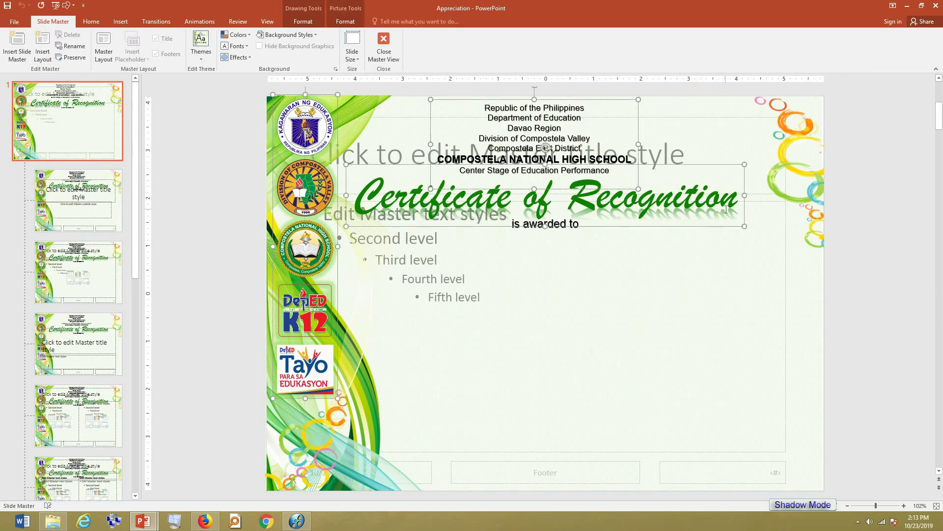
Paste the header, logos and Certificate of Recognition title onto the Presentation1 certificate slide.
left_click(150, 525)
left_click(96, 474)
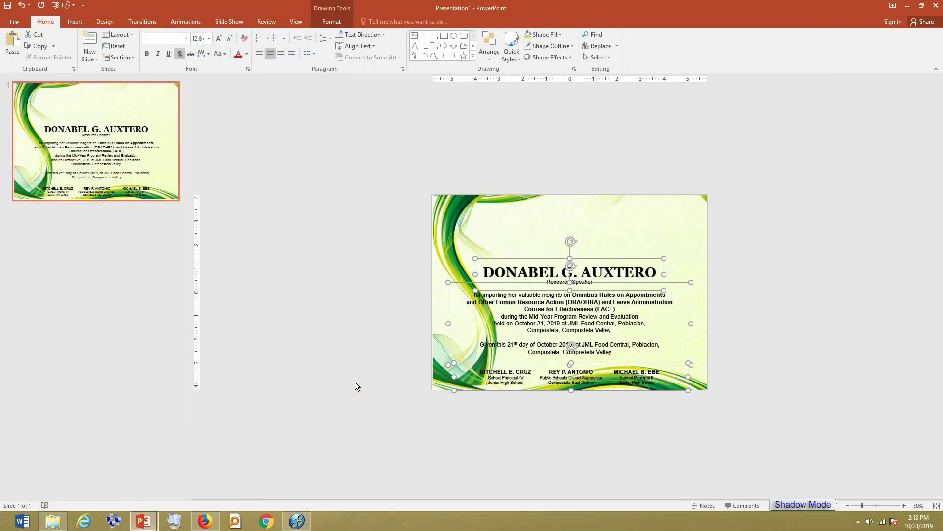
left_click(405, 330)
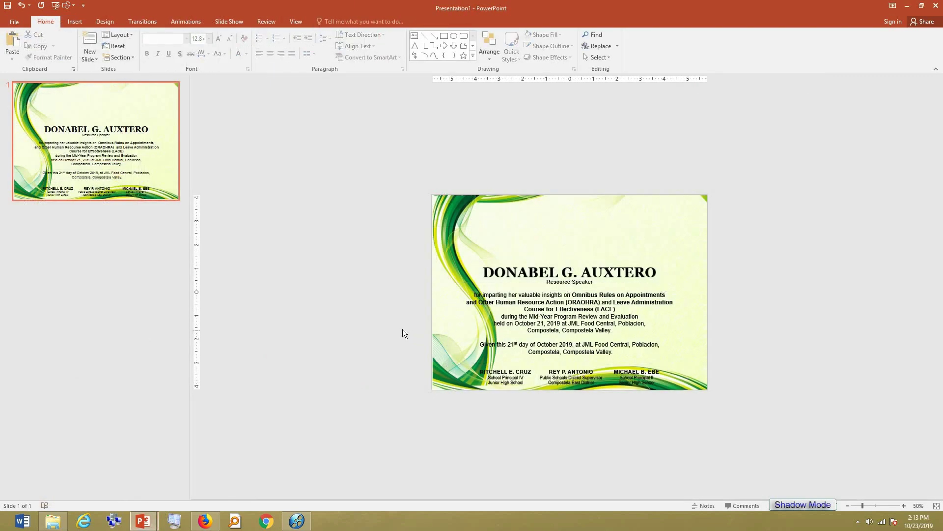
key("ctrl+v")
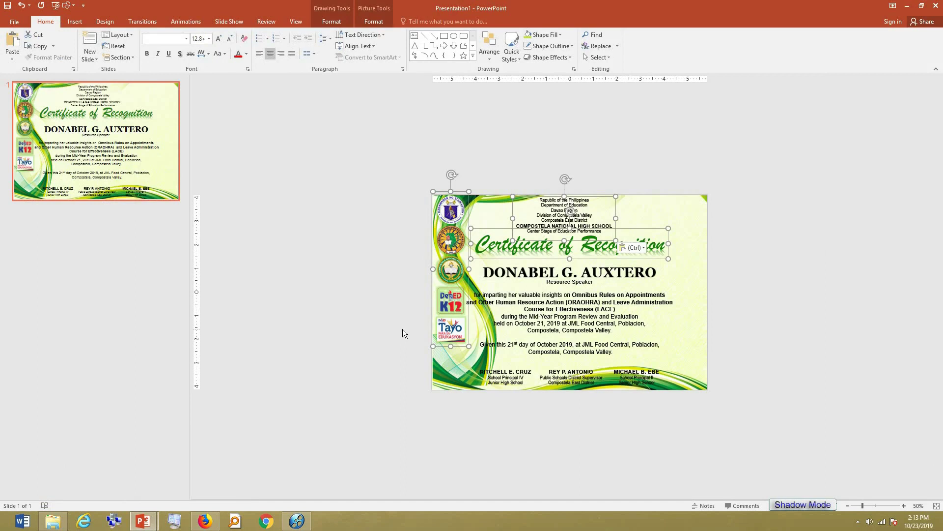
left_click(763, 269)
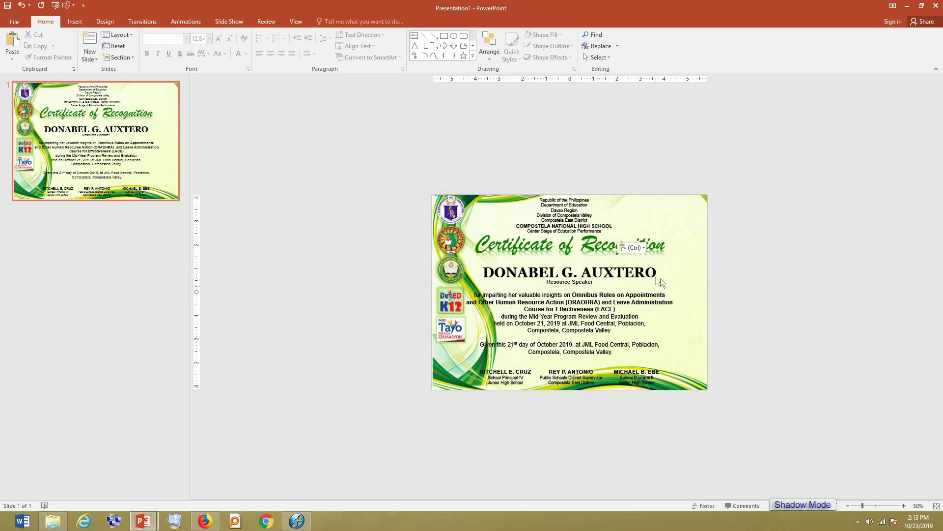
key("ctrl")
key("ctrl")
scroll(758, 231, "up", 1)
scroll(740, 320, "up", 2)
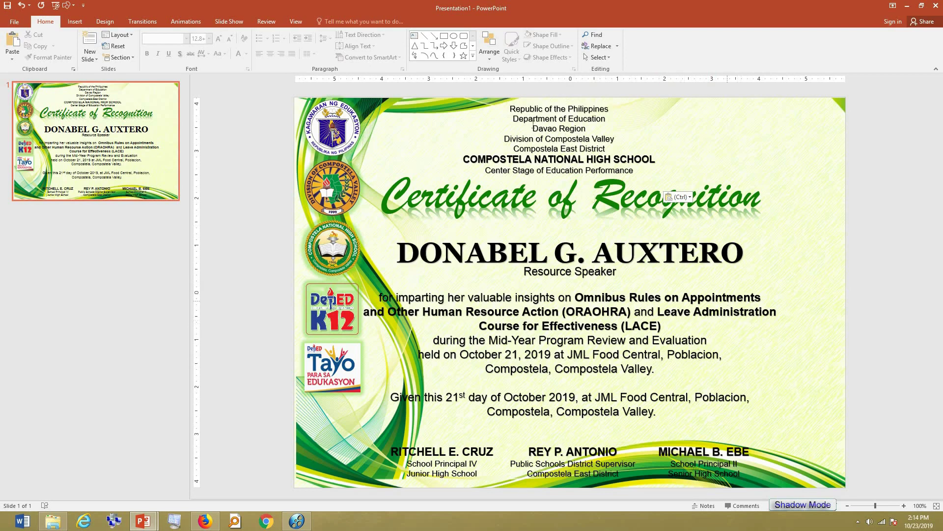
Select all the certificate text, logos, title and wave background on the Presentation1 slide and remove them.
left_click(547, 116)
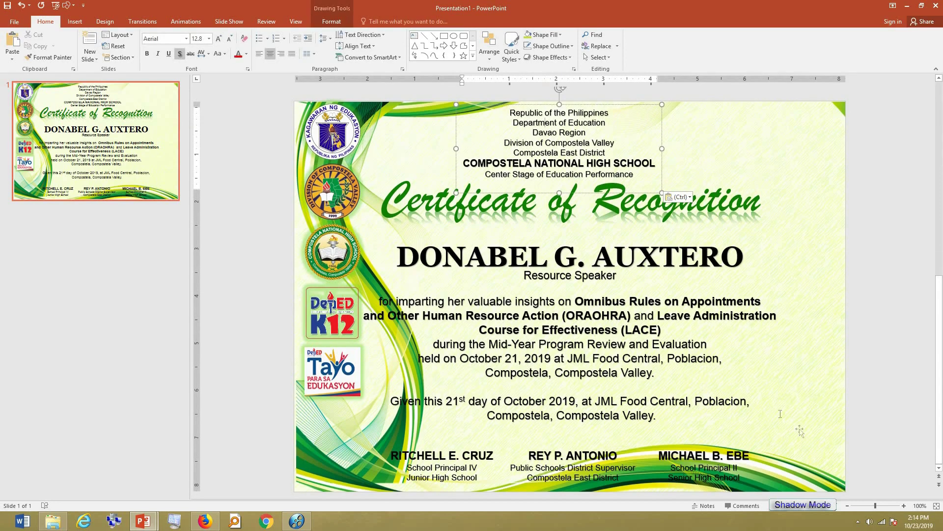
left_click(339, 189)
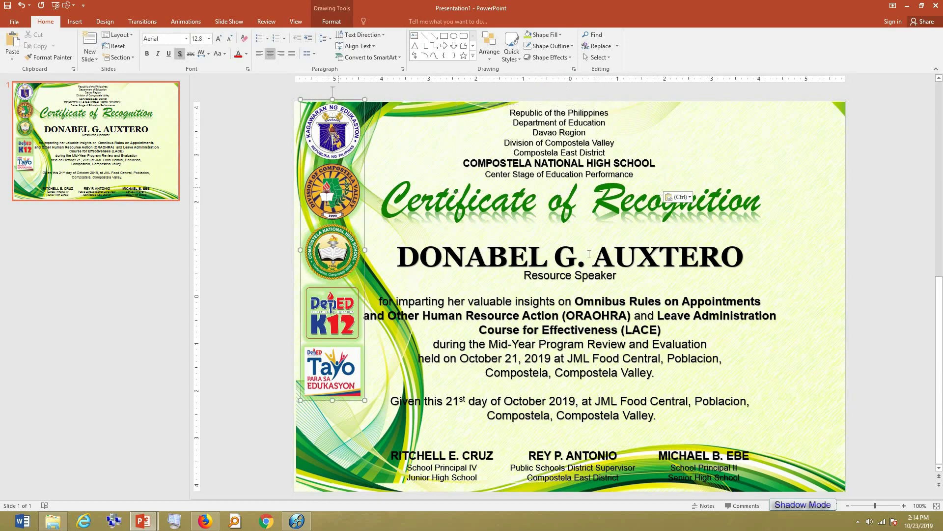
left_click(791, 345)
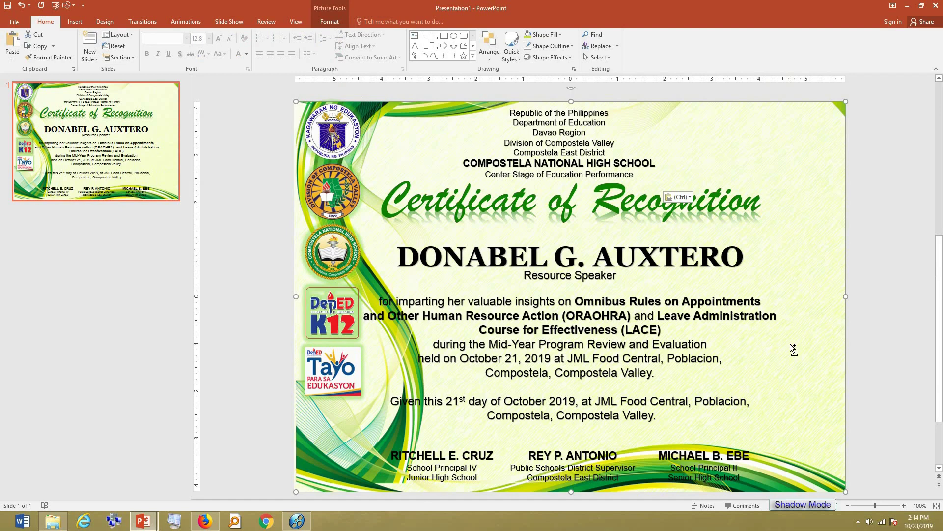
key("ctrl+a")
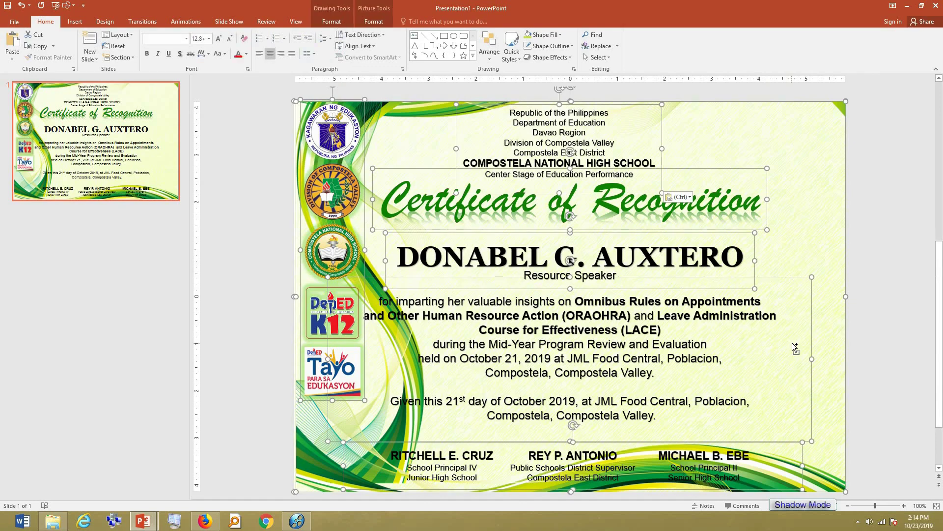
key("Delete")
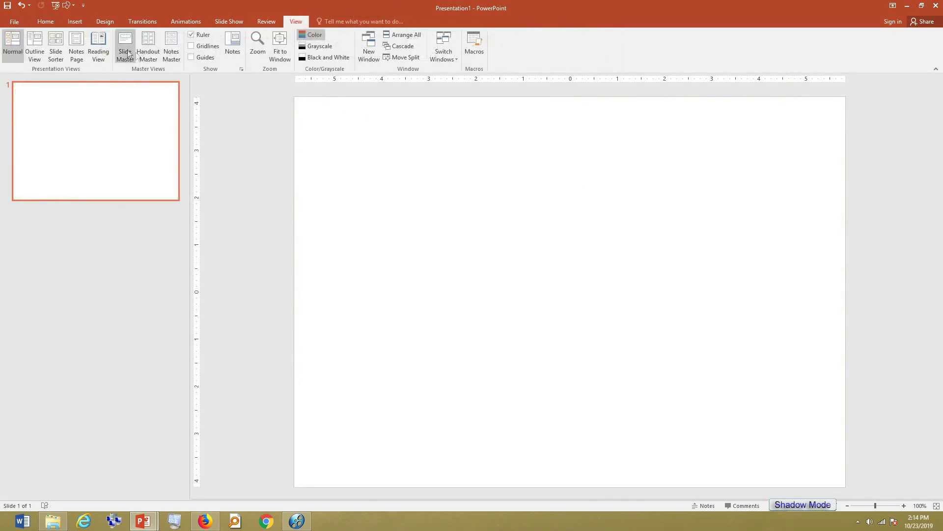
Replace the default placeholders on Presentation1's top slide master with the pasted certificate design.
left_click(124, 47)
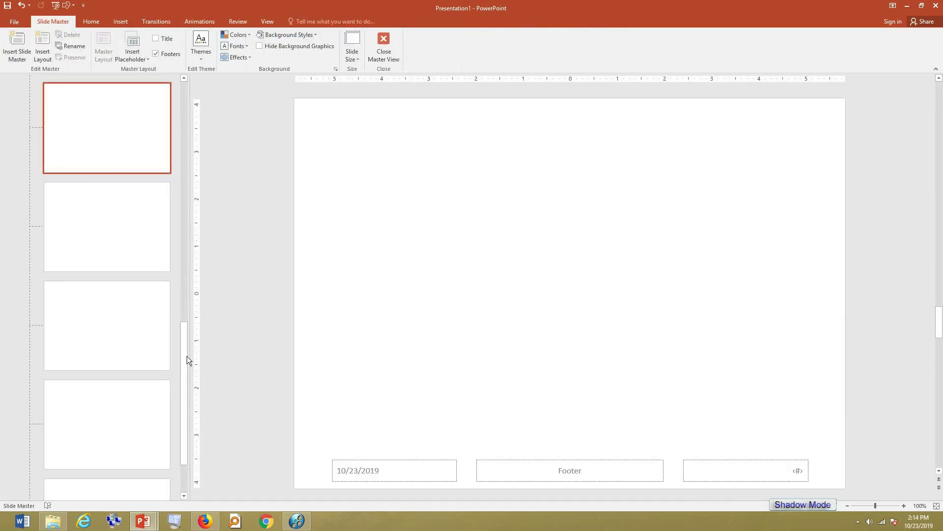
left_click_drag(181, 315, 169, 92)
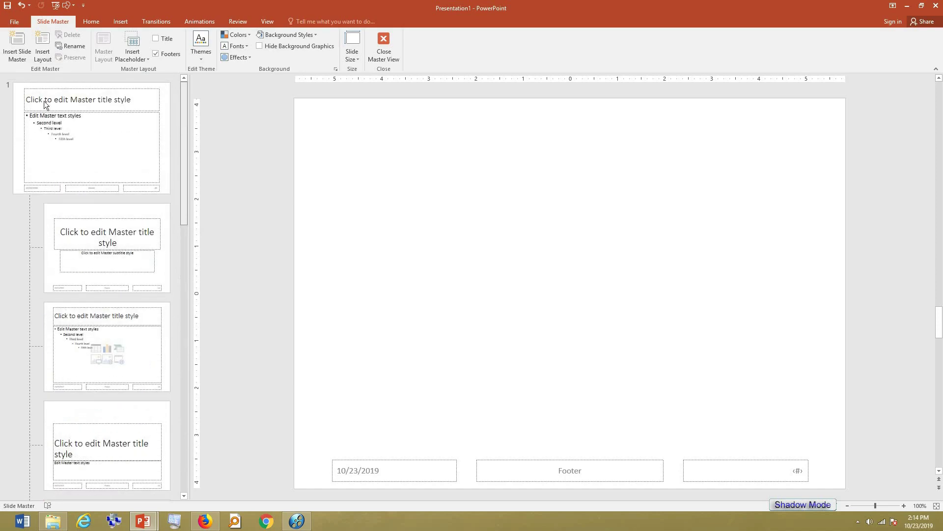
left_click(23, 120)
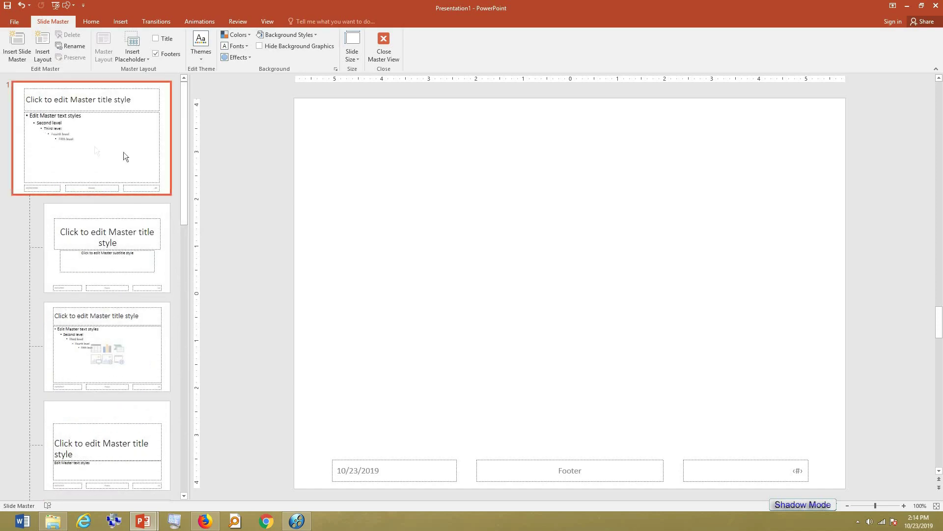
left_click(308, 269)
key("ctrl+a")
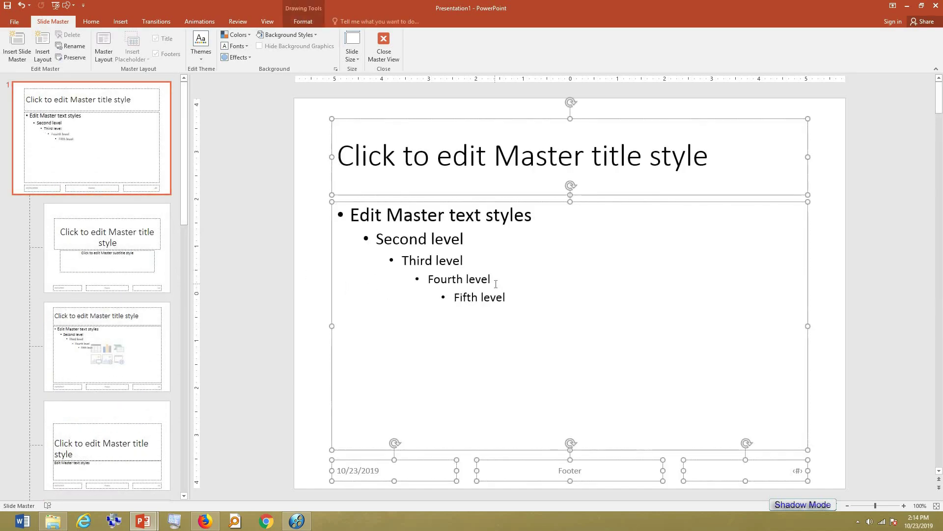
key("Delete")
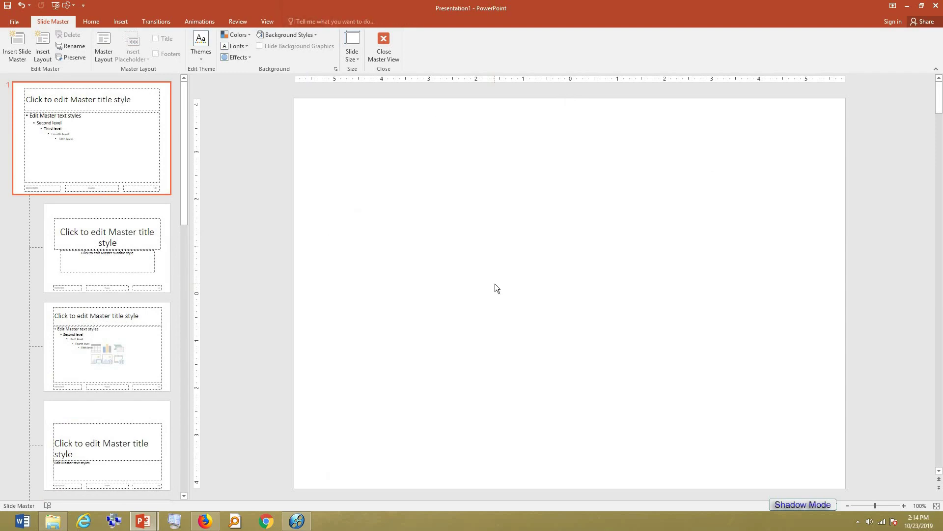
key("ctrl+v")
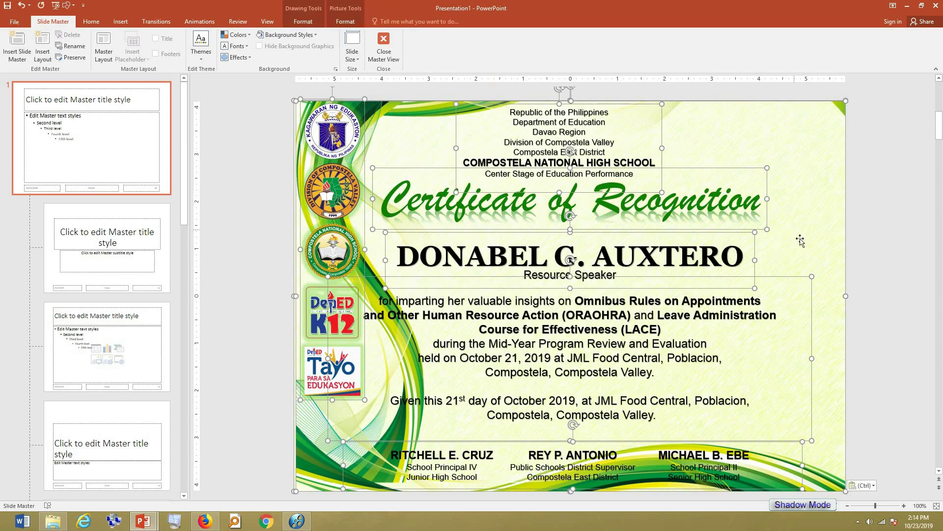
Delete the swirl background picture and name box from the master, then close Master View.
key("Escape")
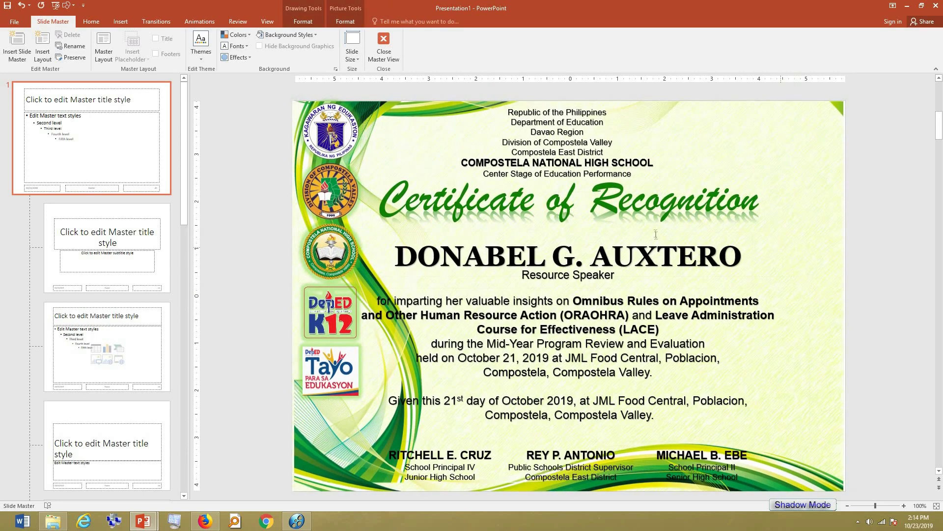
key("ctrl+a")
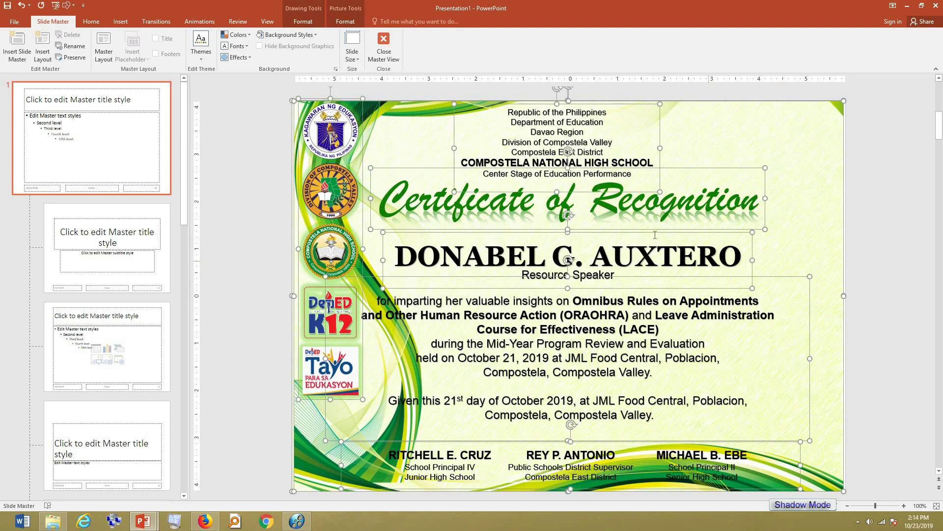
left_click(805, 232)
left_click(717, 233, "shift")
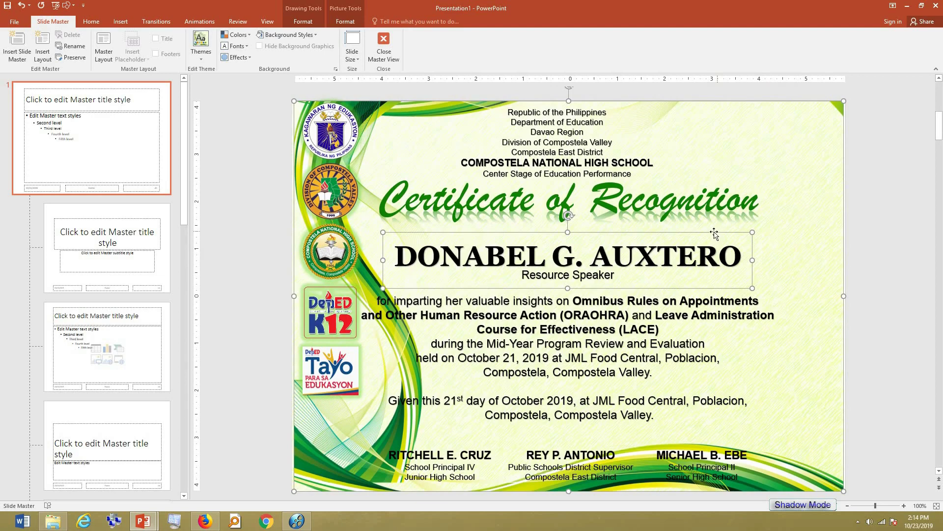
key("Delete")
left_click(387, 55)
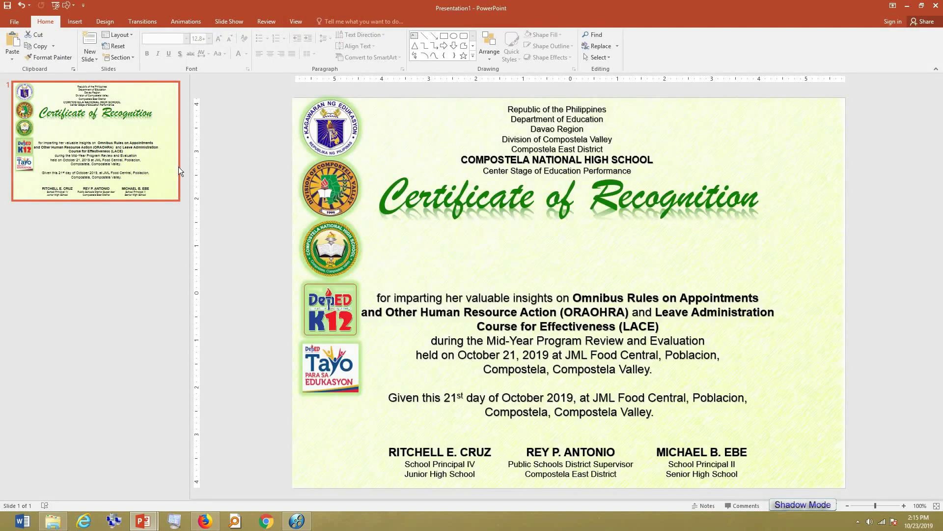
Paste the swirl picture and name box onto the slide, then undo back into Slide Master editing.
key("ctrl+v")
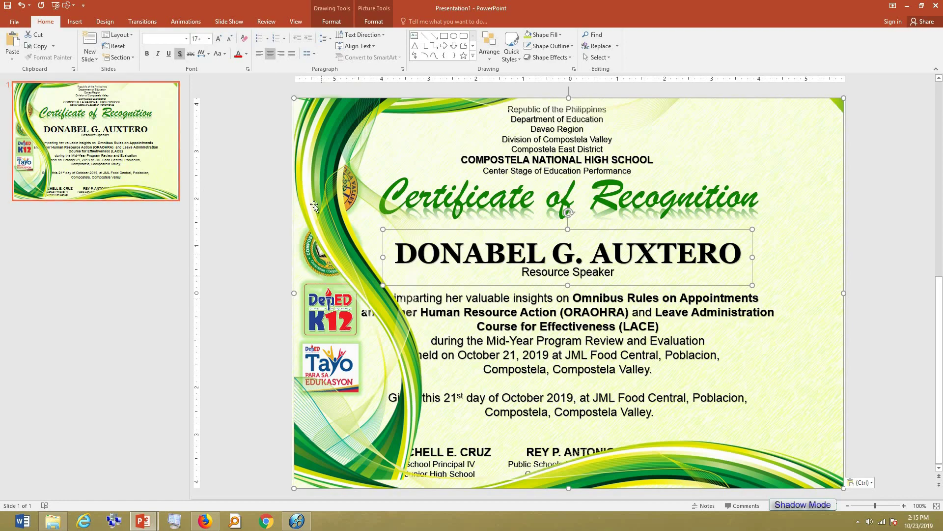
left_click_drag(321, 193, 272, 235)
left_click(507, 258)
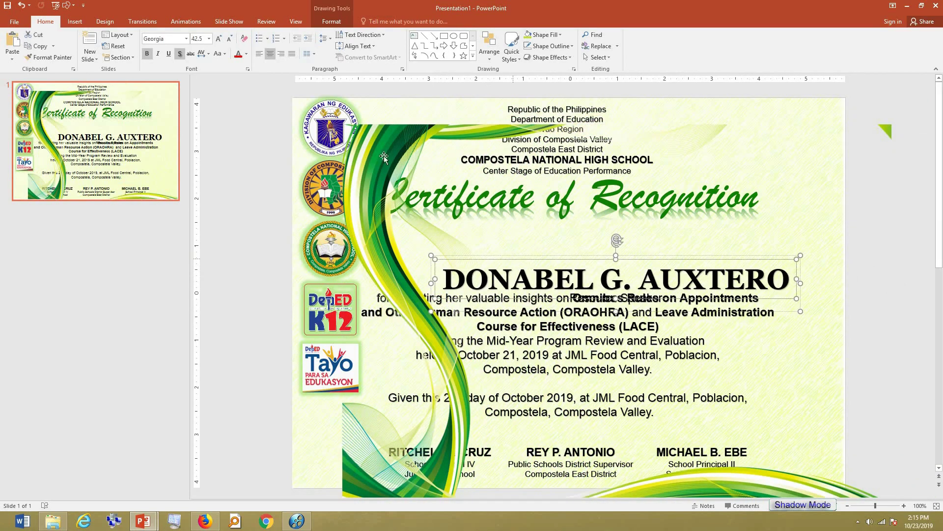
left_click(409, 133)
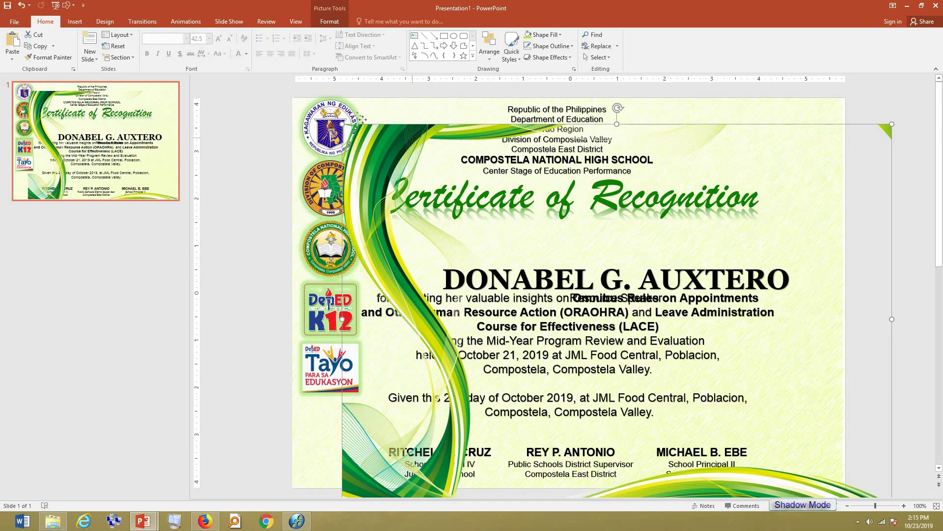
left_click_drag(361, 119, 362, 114)
key("ctrl+z")
key("ctrl+z")
key("ctrl+z")
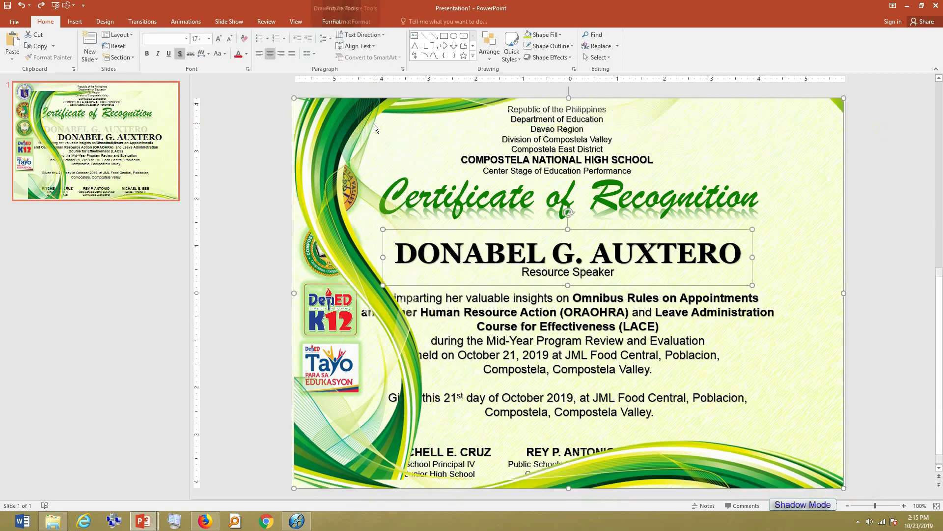
key("ctrl+x")
key("alt+w")
key("m")
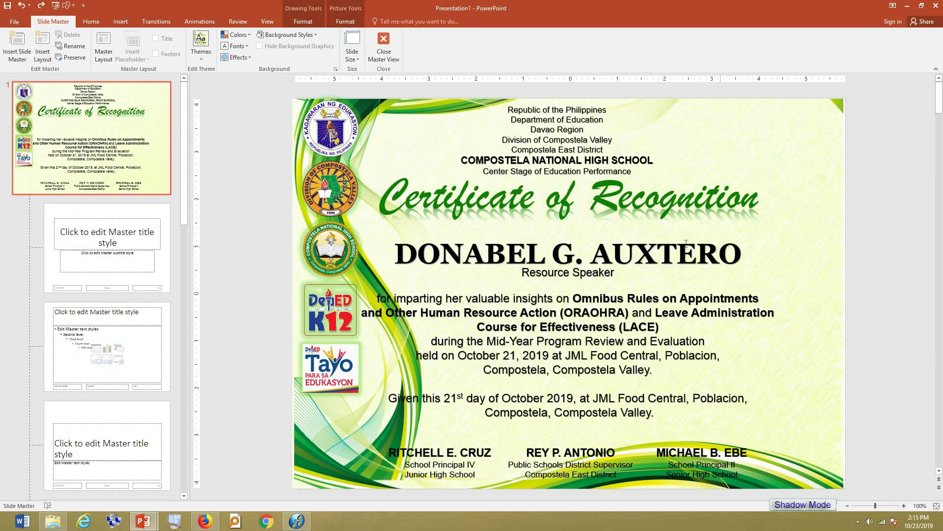
Undo a slight swirl picture shift, delete only the master's name box, and close Master View.
left_click_drag(443, 279, 447, 282)
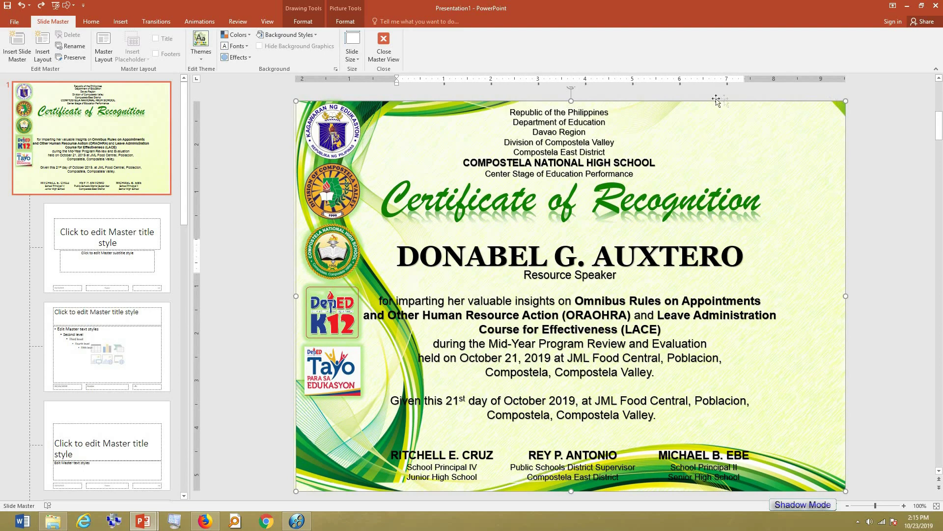
key("ctrl+z")
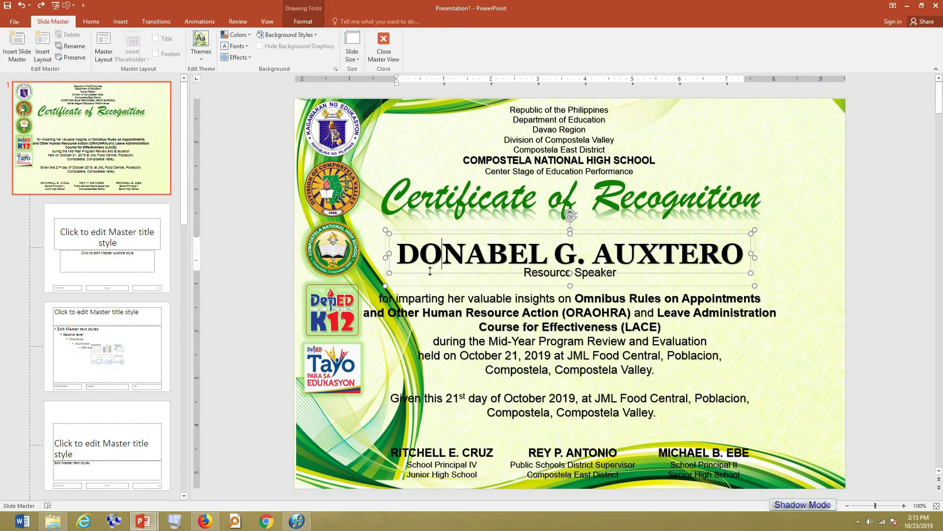
key("ctrl+y")
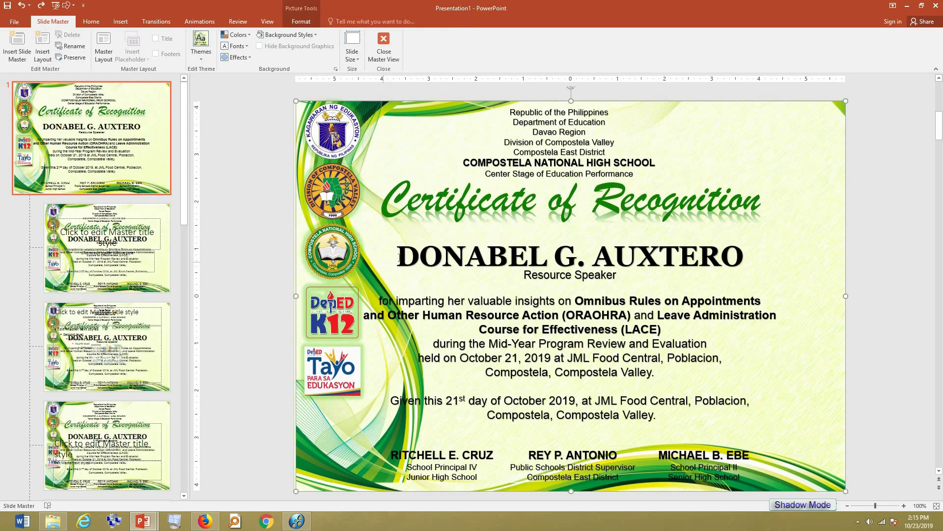
key("ctrl+z")
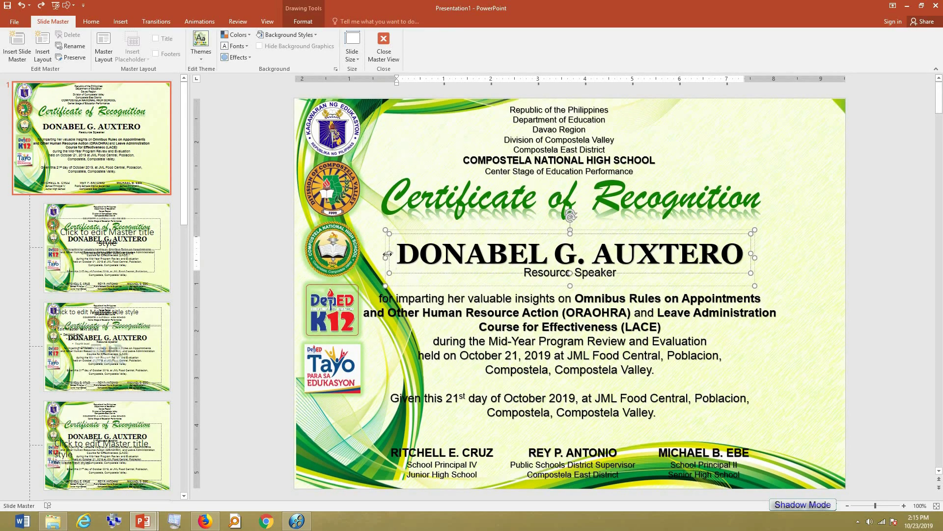
key("ctrl+y")
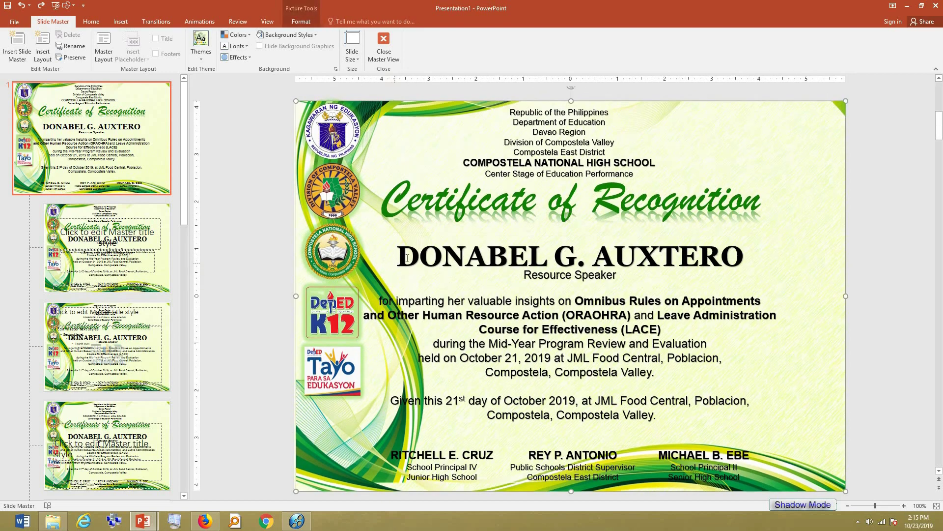
key("ctrl+z")
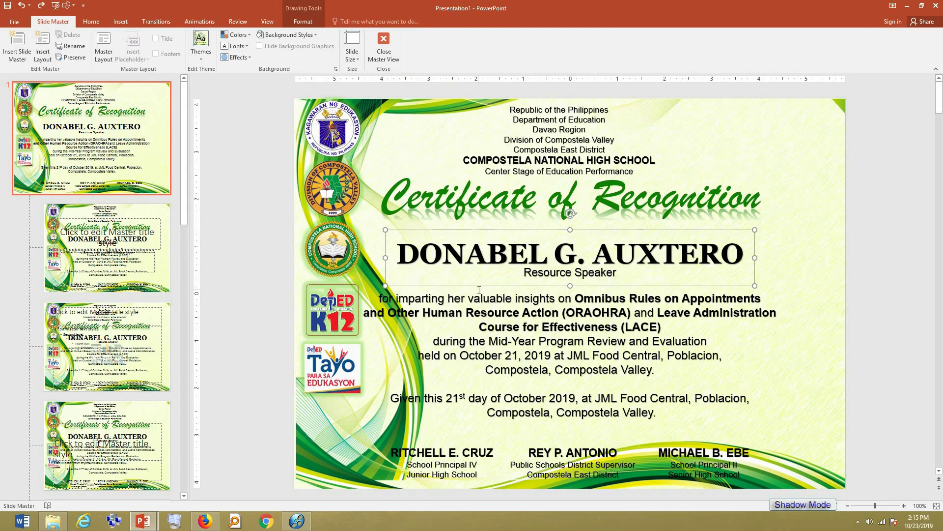
key("Delete")
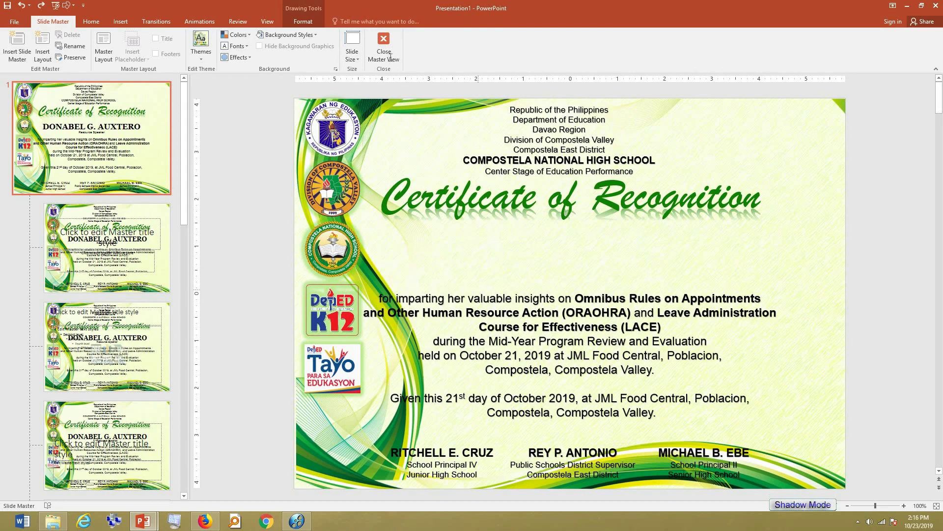
left_click(390, 56)
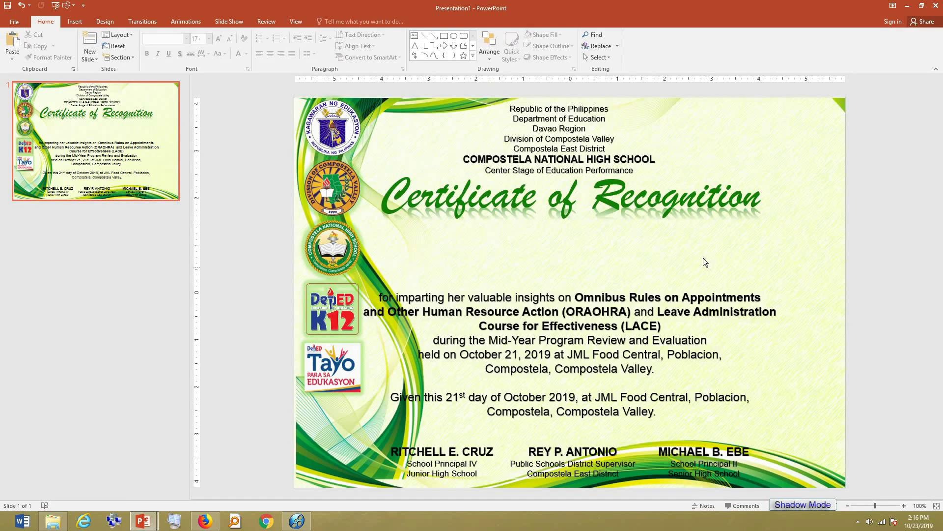
Paste the recipient's name box with 'Resource Speaker' onto slide 1 as editable text.
key("ctrl+v")
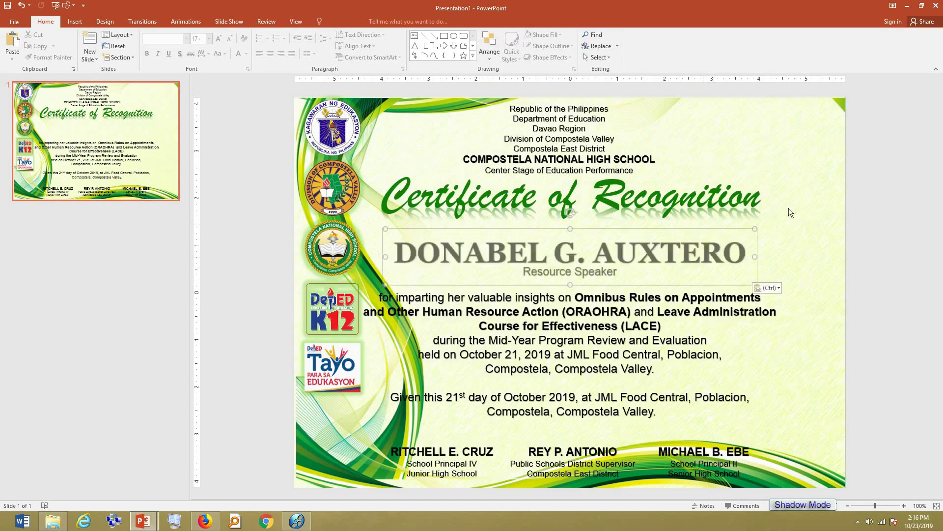
left_click(804, 216)
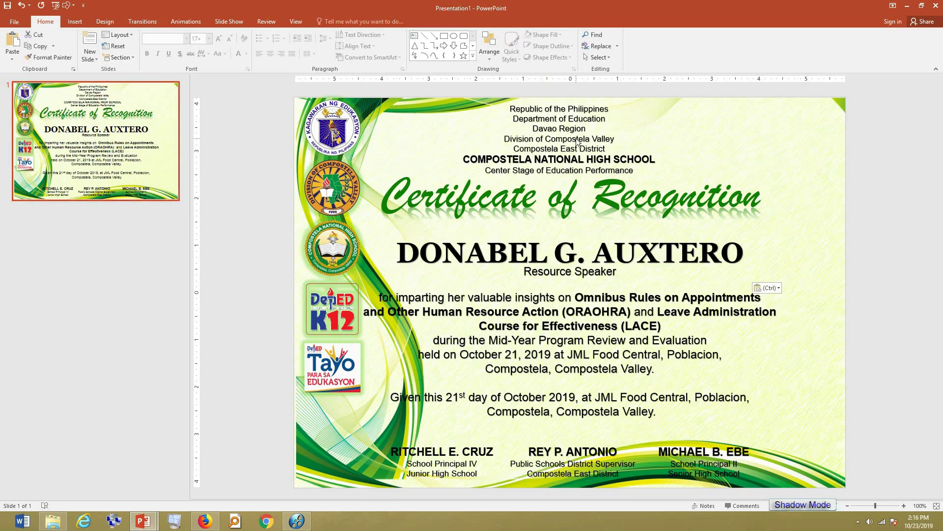
left_click(347, 123)
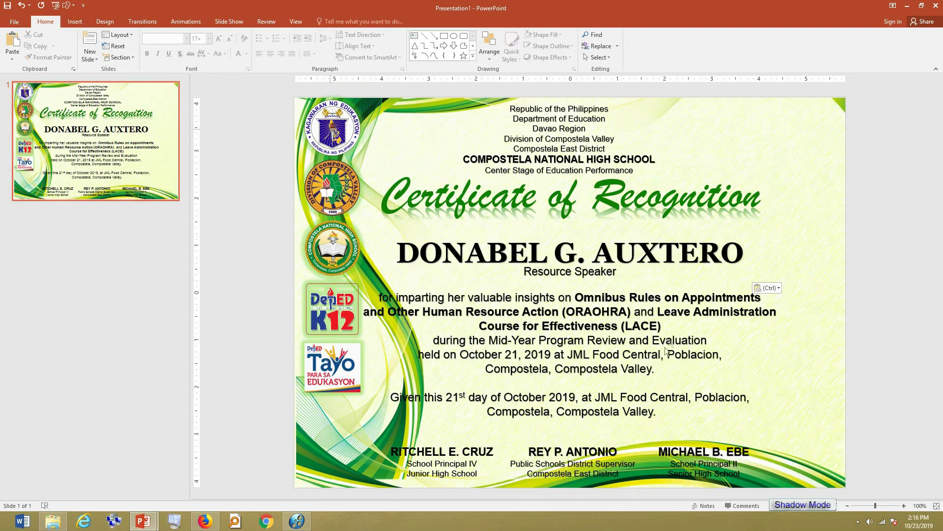
left_click(527, 249)
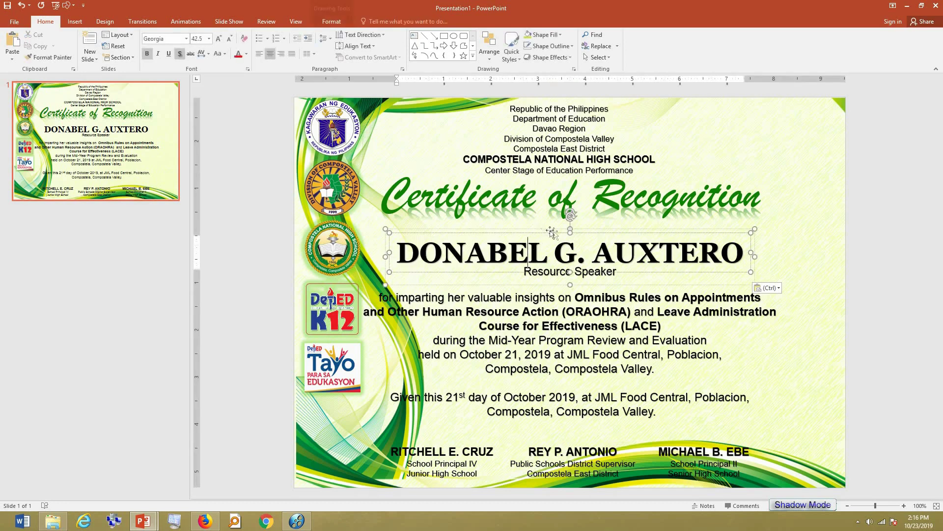
left_click(147, 138)
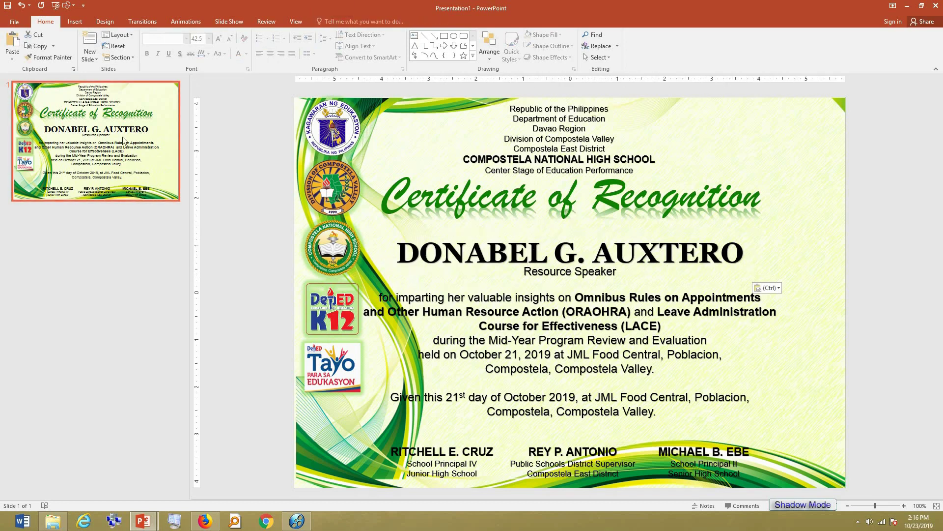
Add two new certificate slides and select slide 1's name box for copying.
key("ctrl+v")
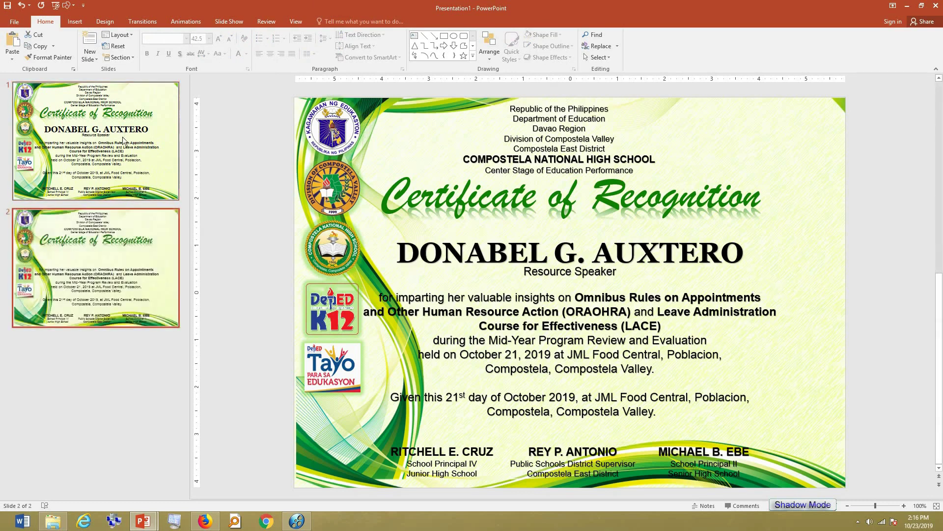
key("ctrl+v")
left_click(109, 145)
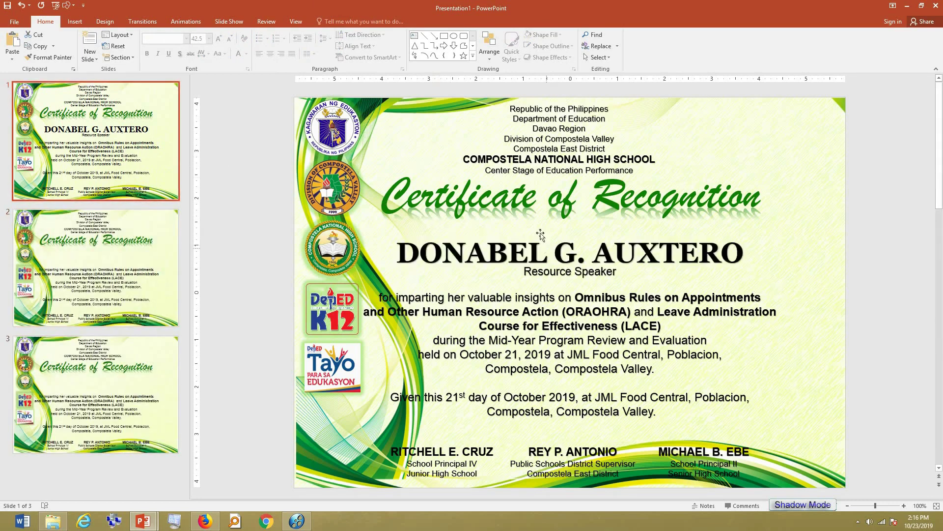
left_click(526, 232)
left_click(521, 233)
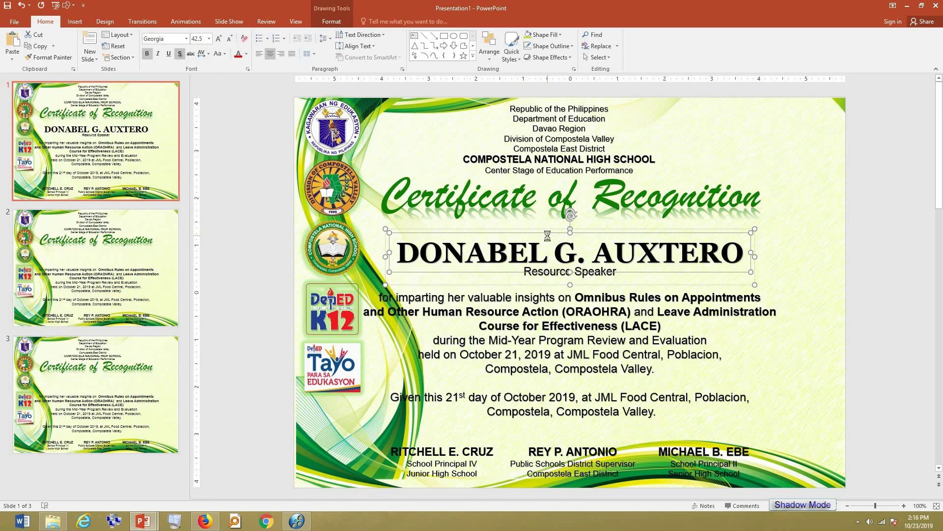
Paste the recipient's name box onto slide 2.
left_click(141, 265)
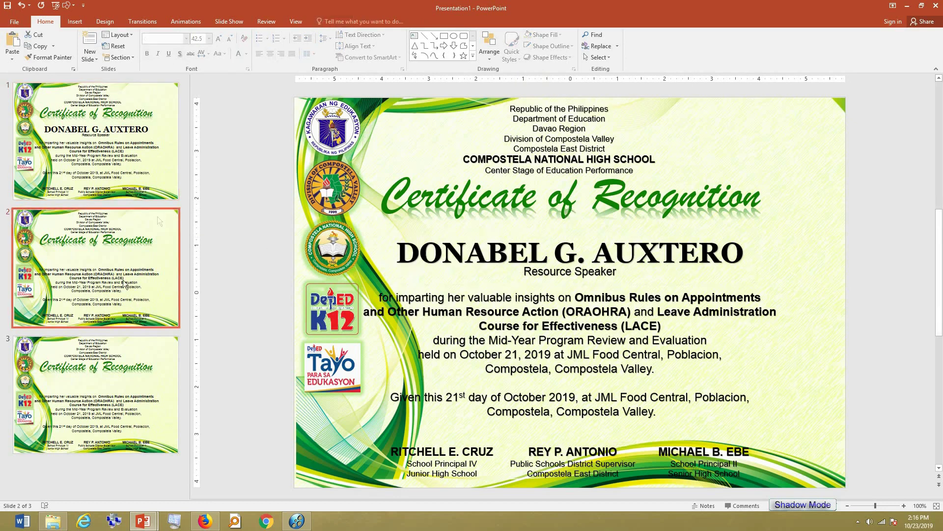
left_click(449, 225)
key("ctrl+v")
left_click(464, 246)
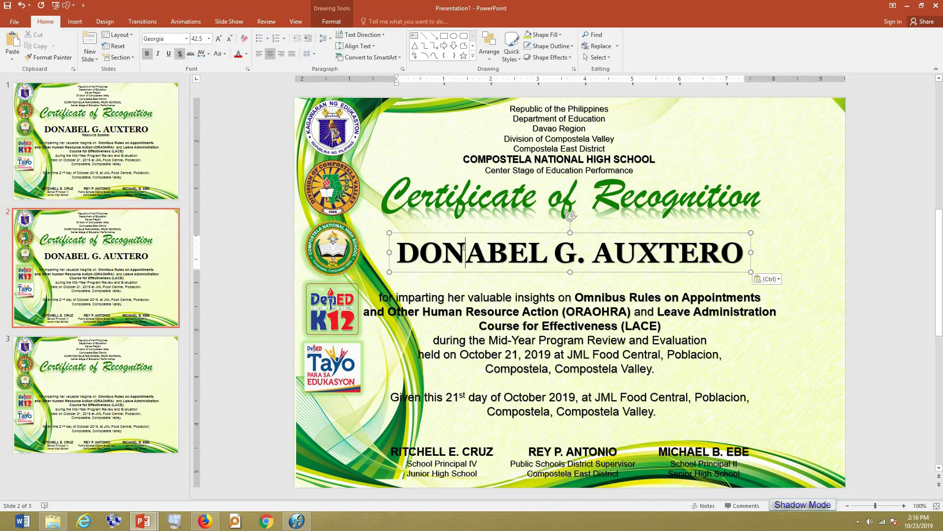